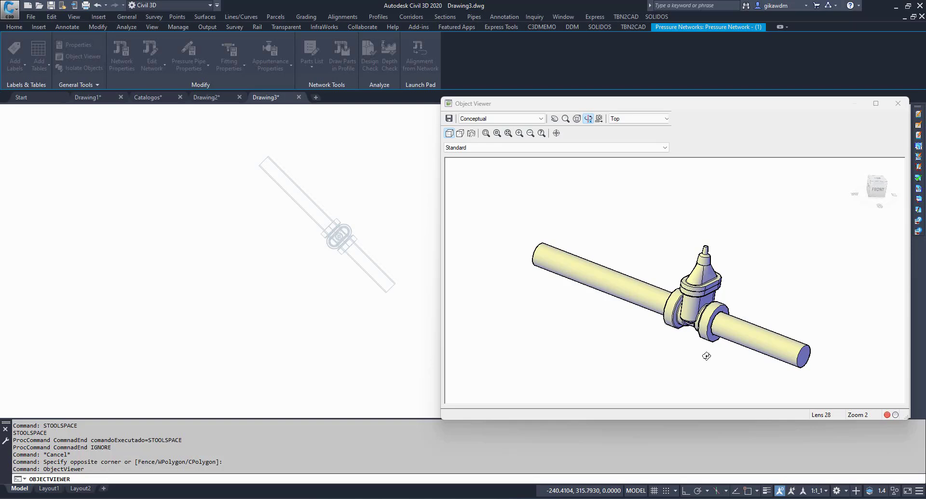
- Close the 3D object view and inspect the gate valve between the two pipes in plan
click(898, 103)
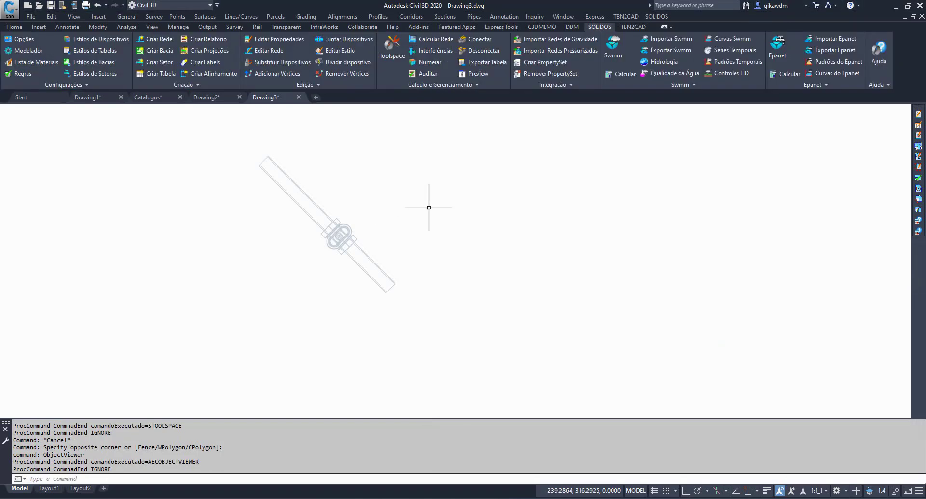
click(333, 238)
scroll(319, 251, up, 5)
scroll(320, 250, down, 5)
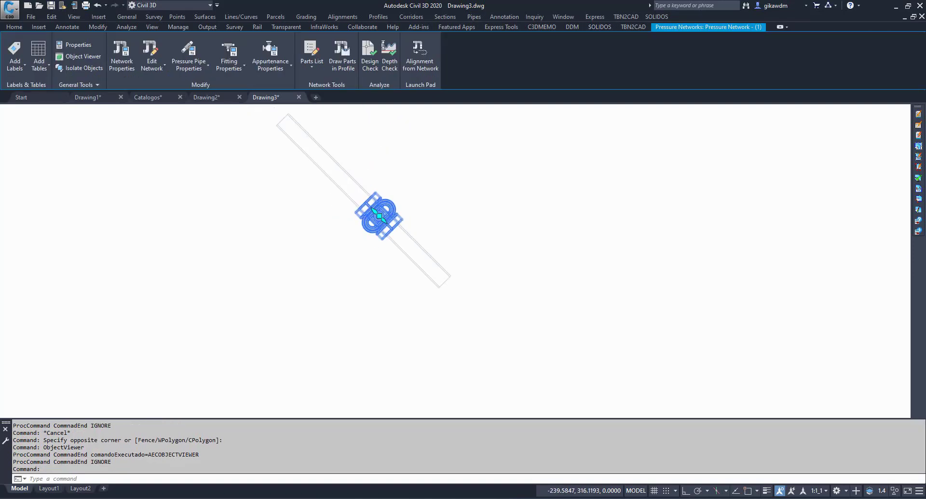
key(Escape)
key(Escape)
- Look up the valve's block among the current drawing's insertable blocks, then close the block list
text(insert)
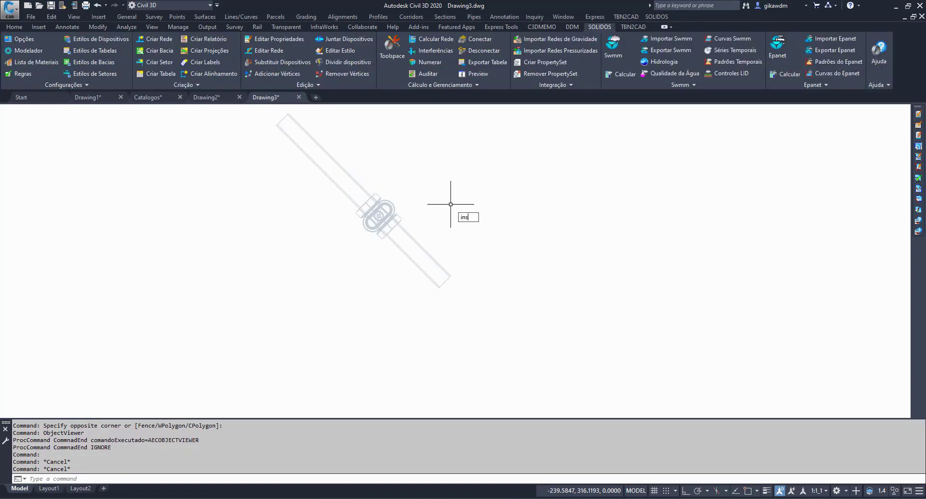
key(Return)
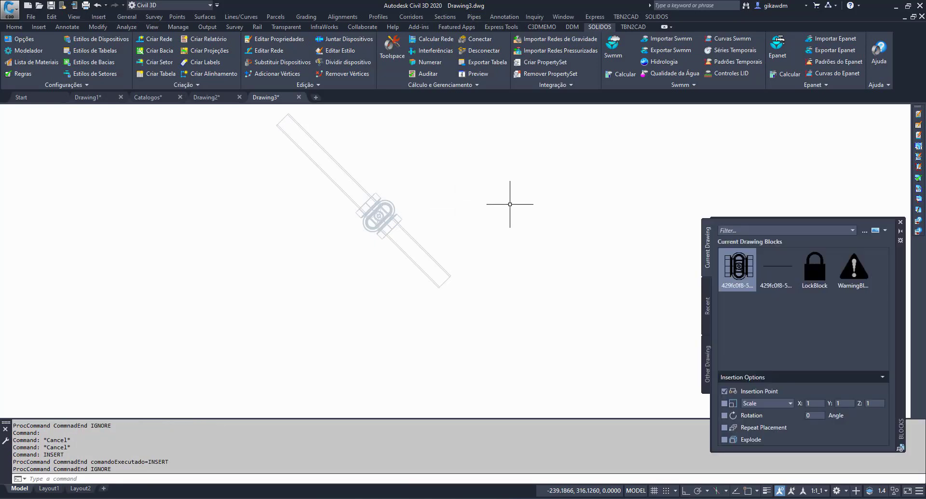
click(746, 276)
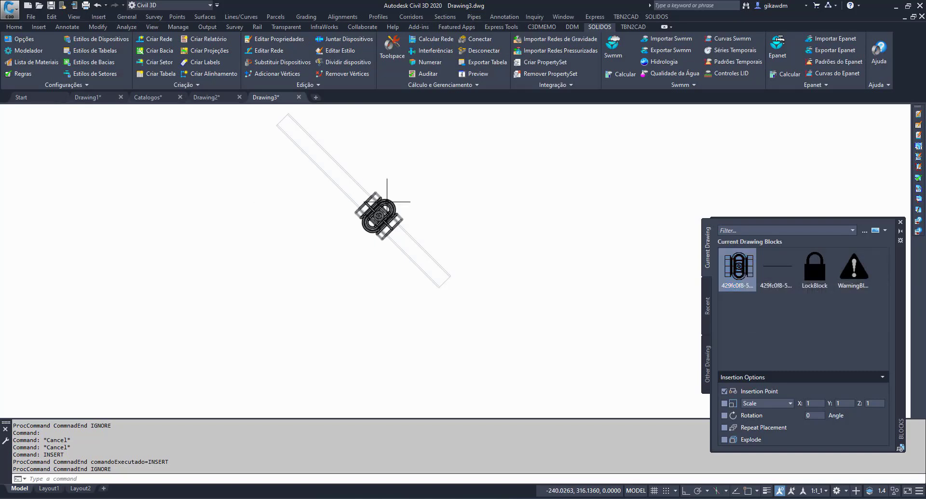
click(387, 201)
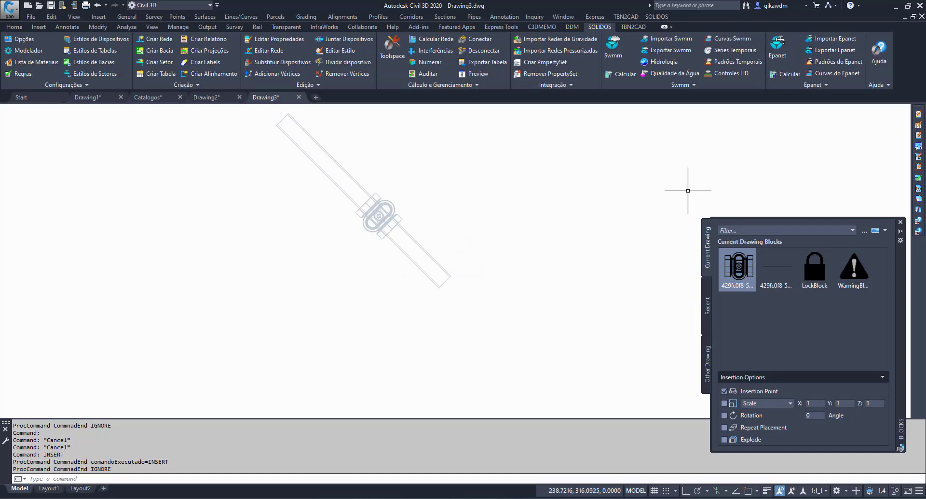
click(901, 224)
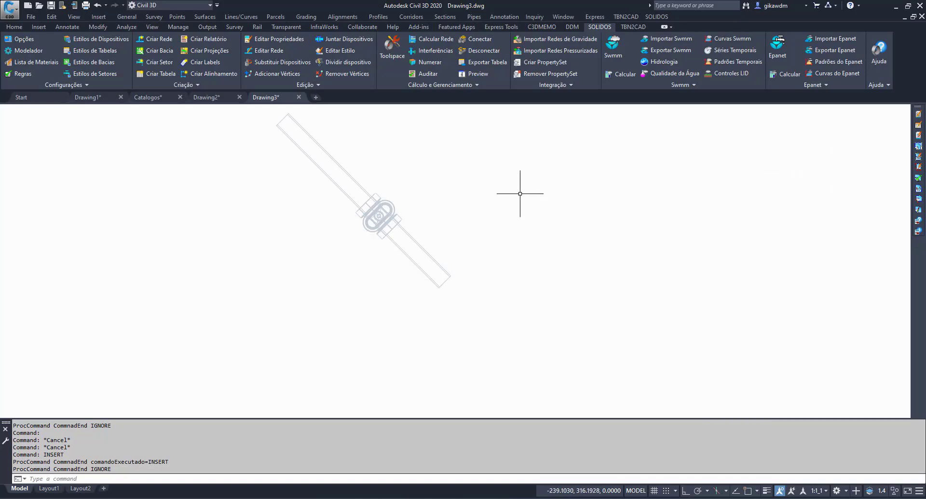
- Create a new custom section of type Tubo Pressurizado under Seções Customizadas in the SOLIDOS Toolspace
click(403, 49)
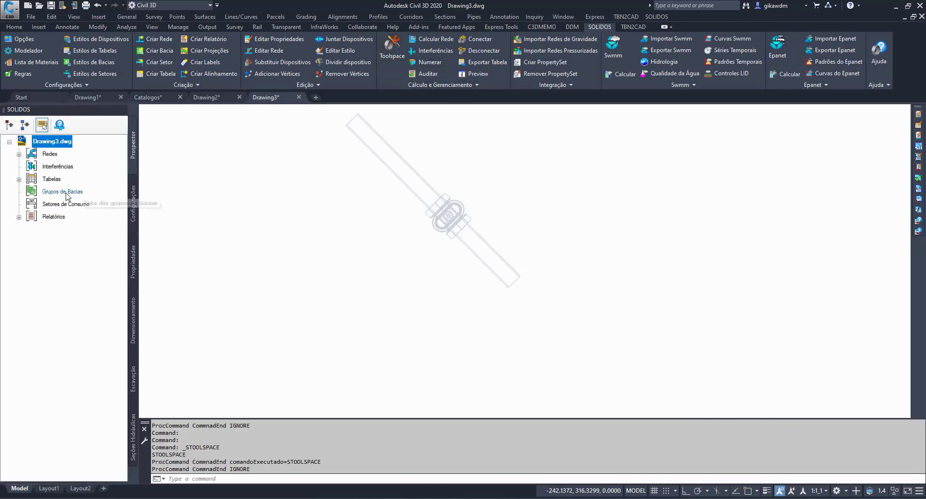
click(135, 201)
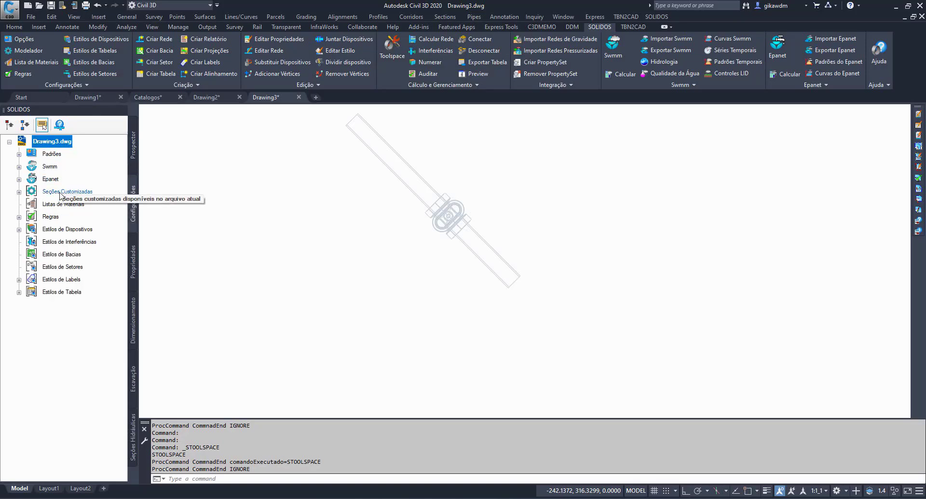
double_click(67, 192)
click(82, 294)
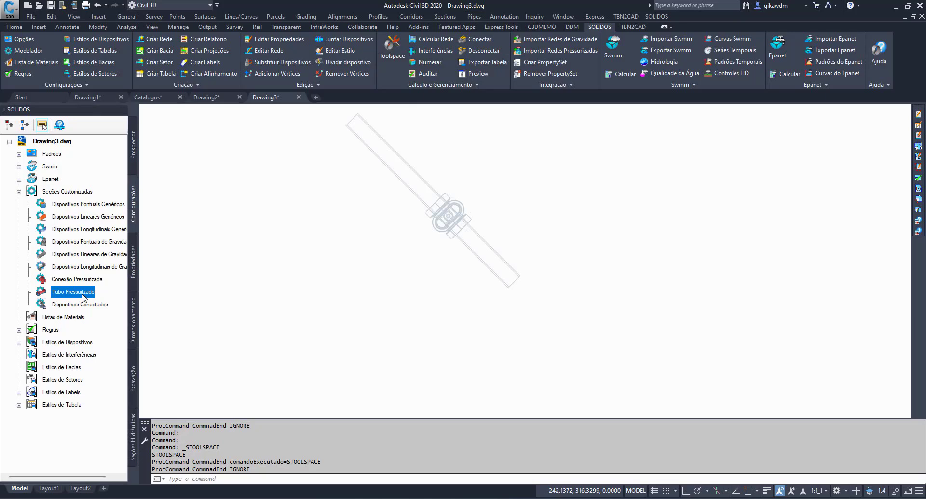
middle_drag(496, 192, 570, 222)
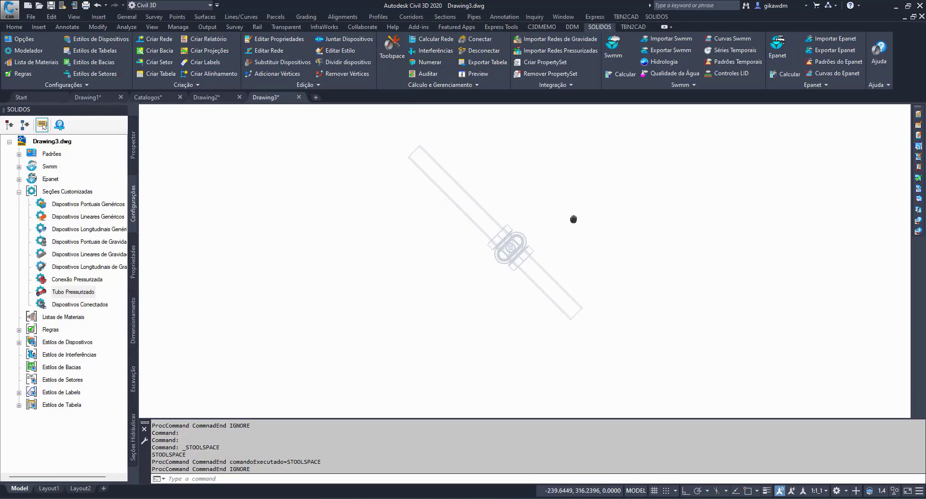
click(521, 238)
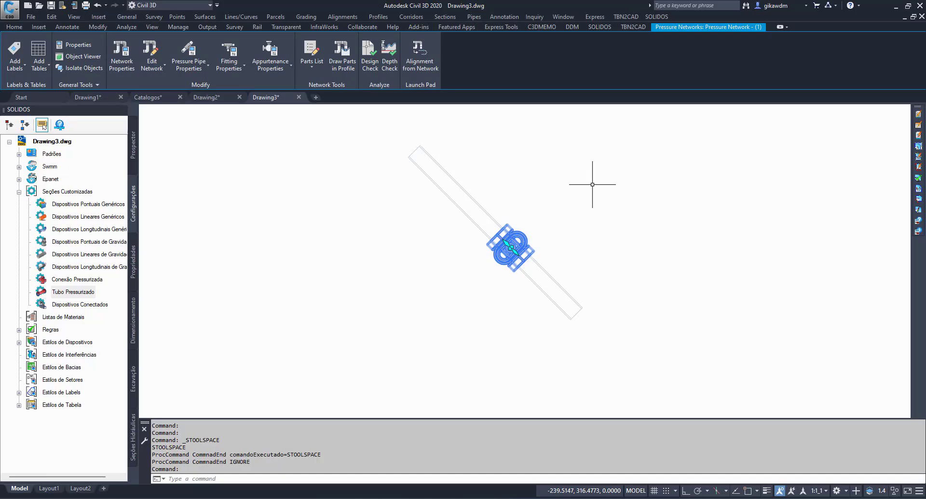
click(89, 293)
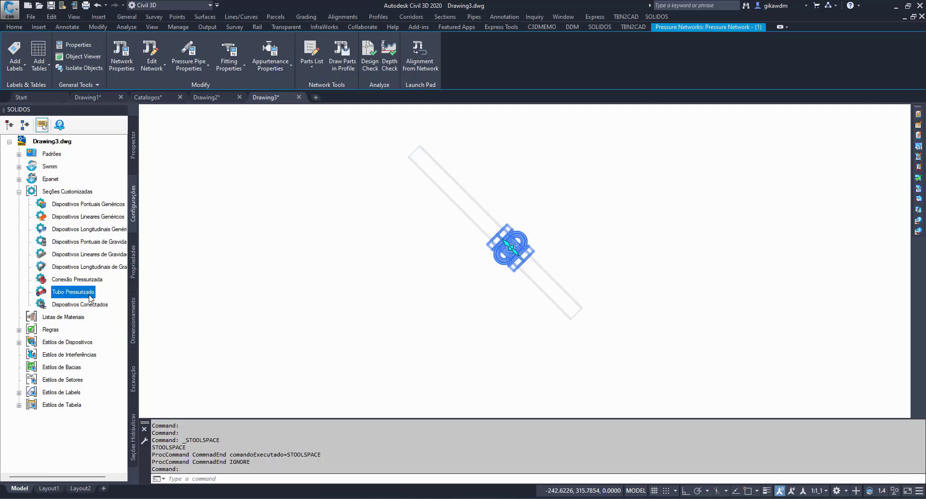
right_click(89, 295)
click(123, 203)
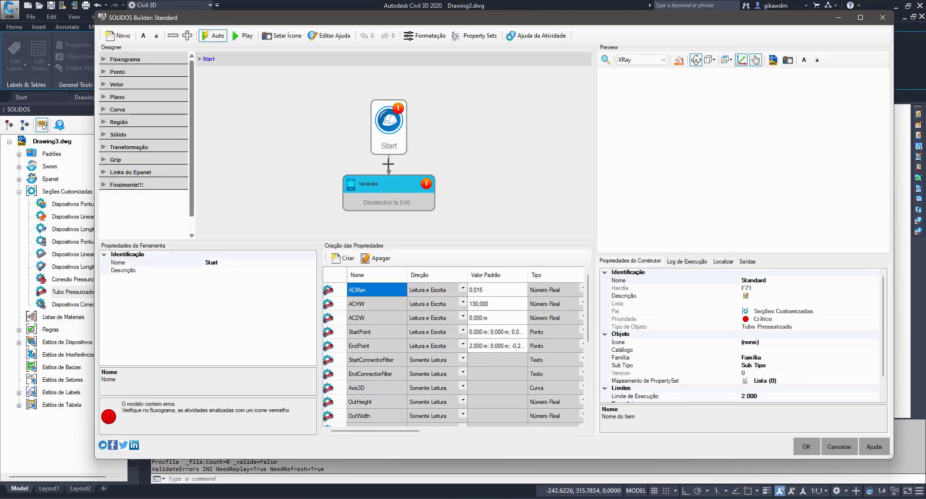
- Open the Variáveis block of the flowchart and set the StartConnectorFilter value to "valvula" in quotes
double_click(351, 183)
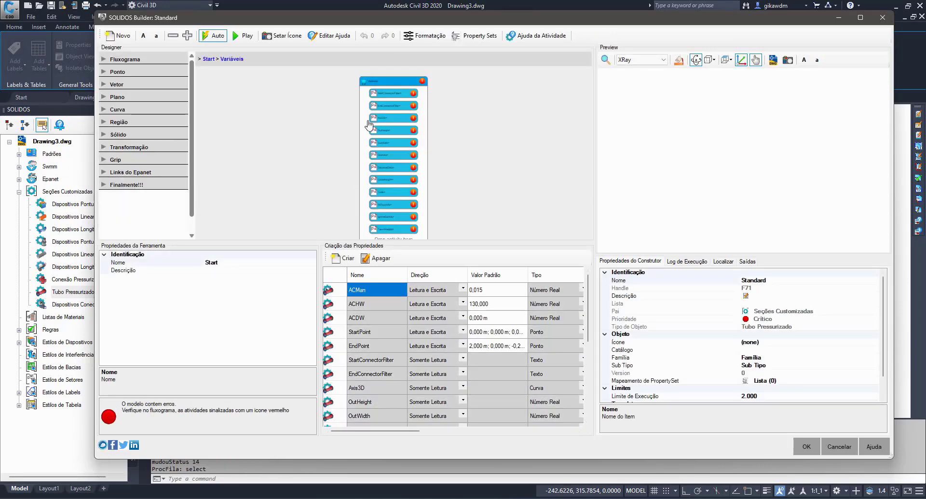
ctrl+scroll(401, 93, up, 3)
click(398, 144)
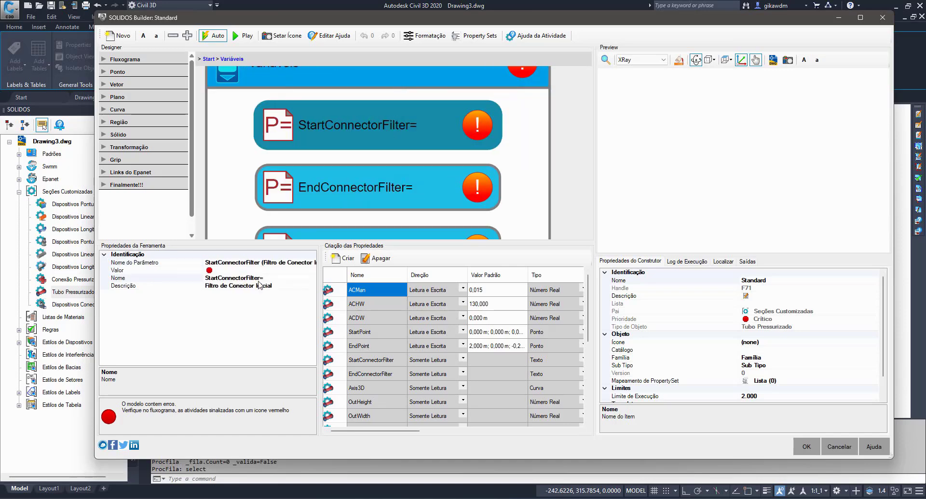
click(242, 271)
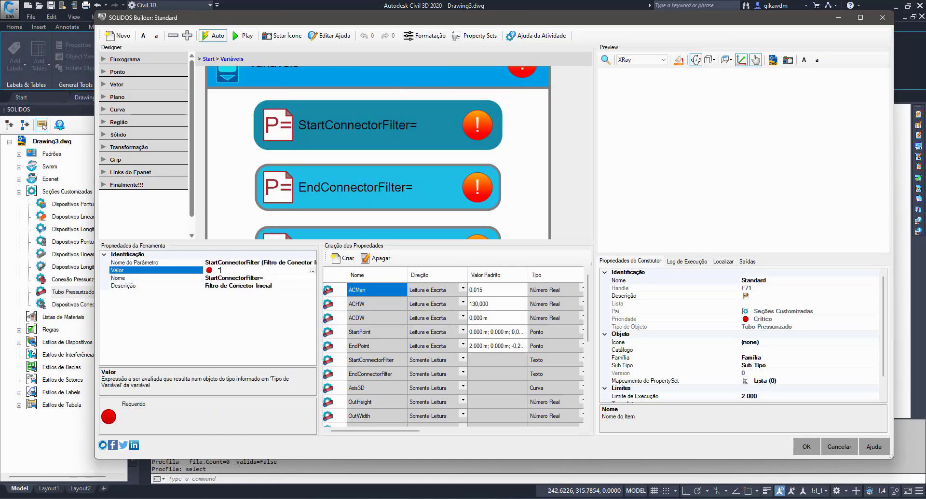
text("valvula)
key(Return)
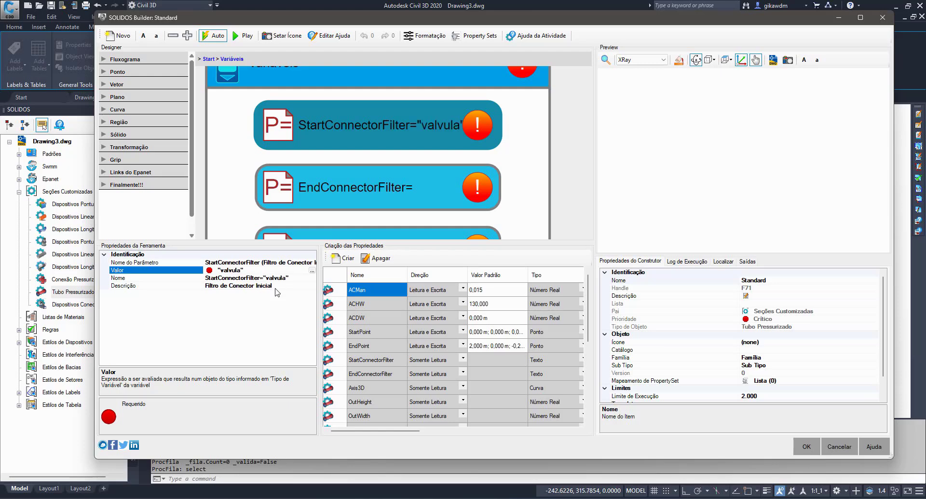
- Set the EndConnectorFilter value to StartConnectorFilter
click(251, 273)
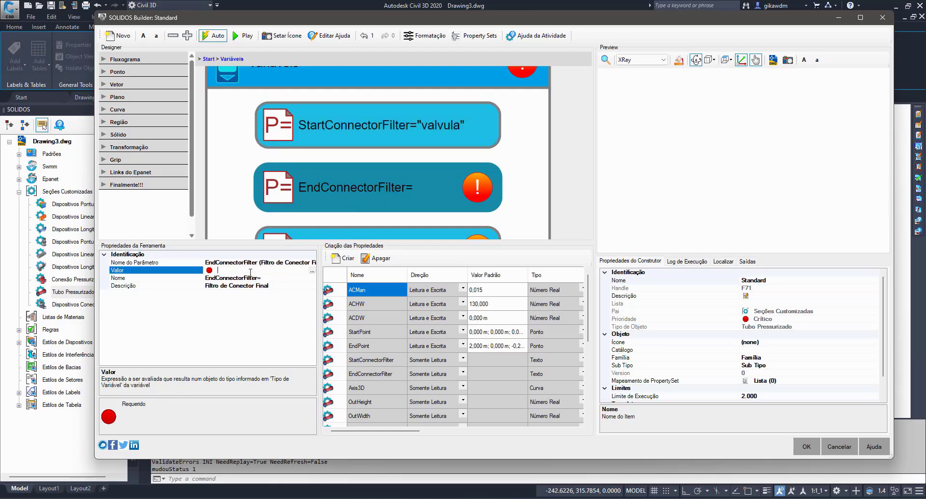
text(StartConnectorFilter)
key(Return)
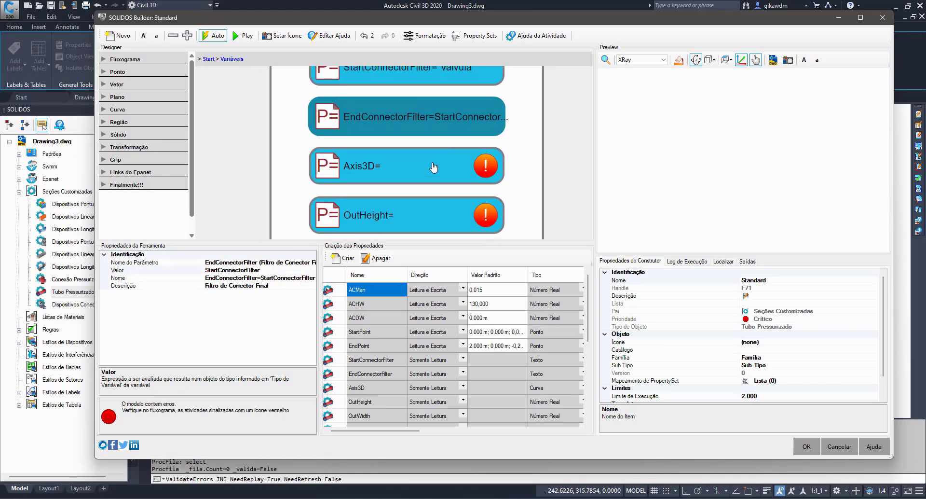
- Add a Linha activity before Axis3D, with StartPoint as Ponto 1 and EndPoint as Ponto 2
click(434, 166)
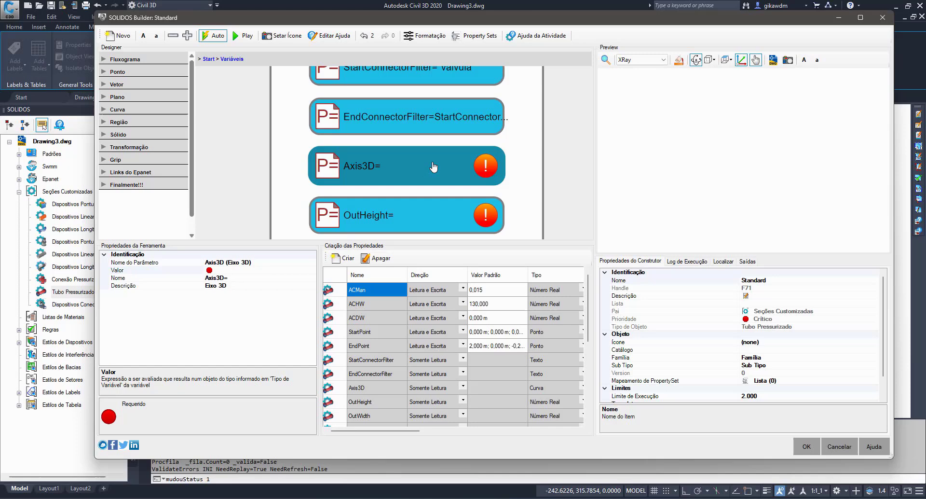
click(136, 110)
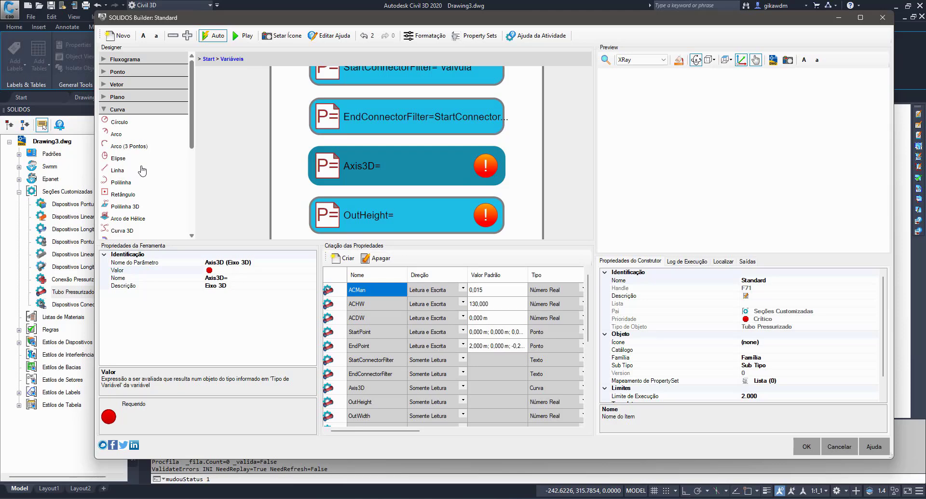
drag(118, 173, 290, 132)
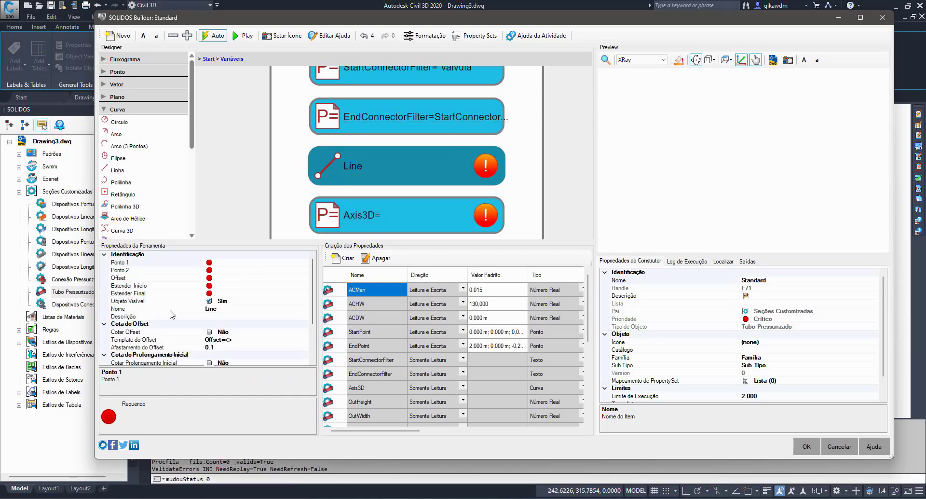
click(248, 262)
text(StartPoint)
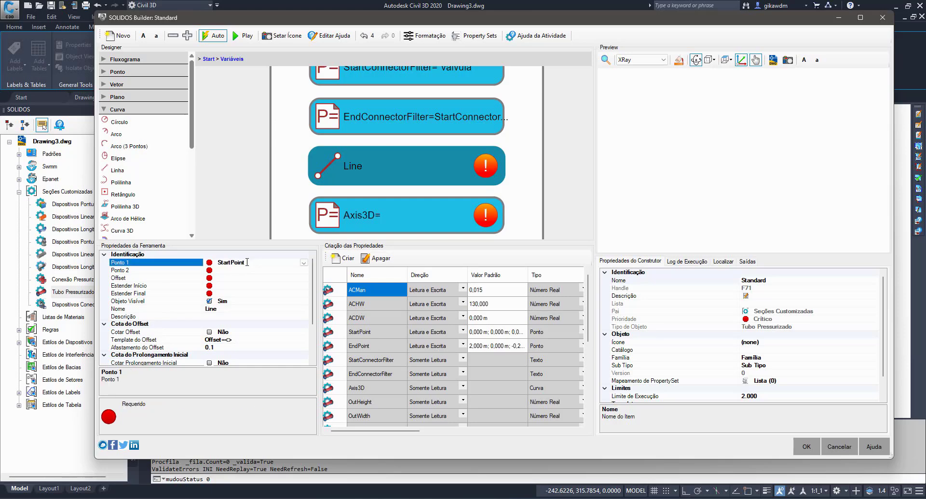
key(Return)
click(226, 273)
text(EndPoint)
- Set the line's Offset to 0 and both Estender Início and Estender Final to False
click(227, 278)
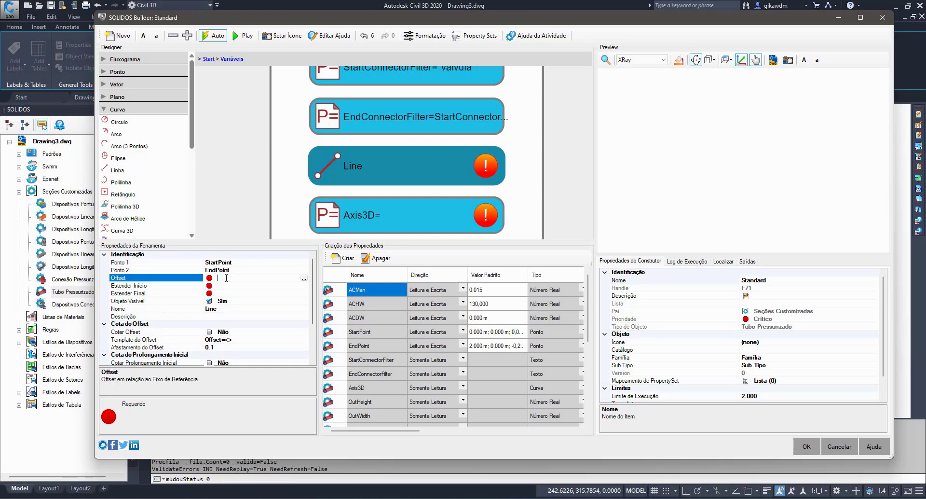
text(0)
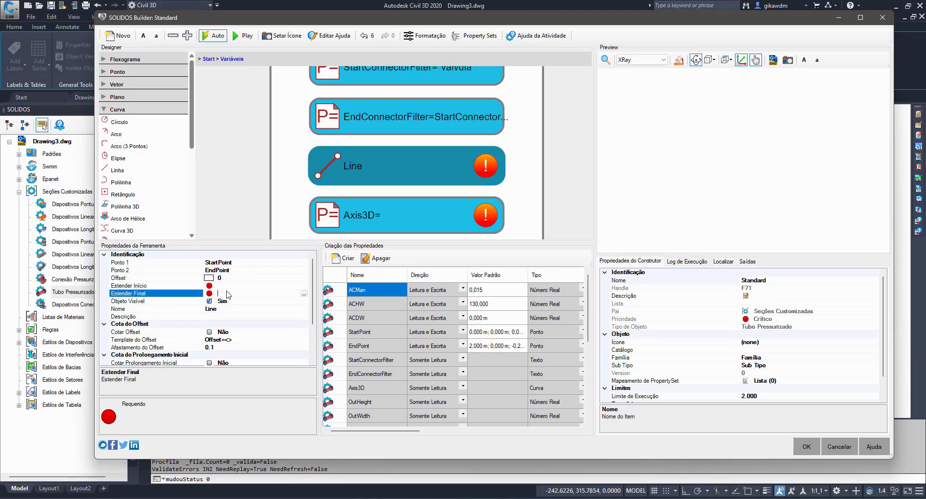
click(230, 294)
click(236, 283)
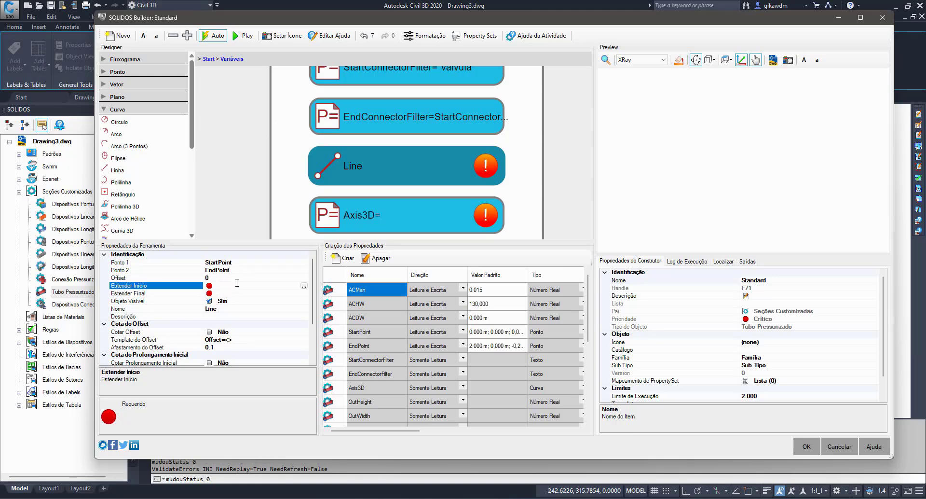
text(False)
click(239, 294)
text(Fa)
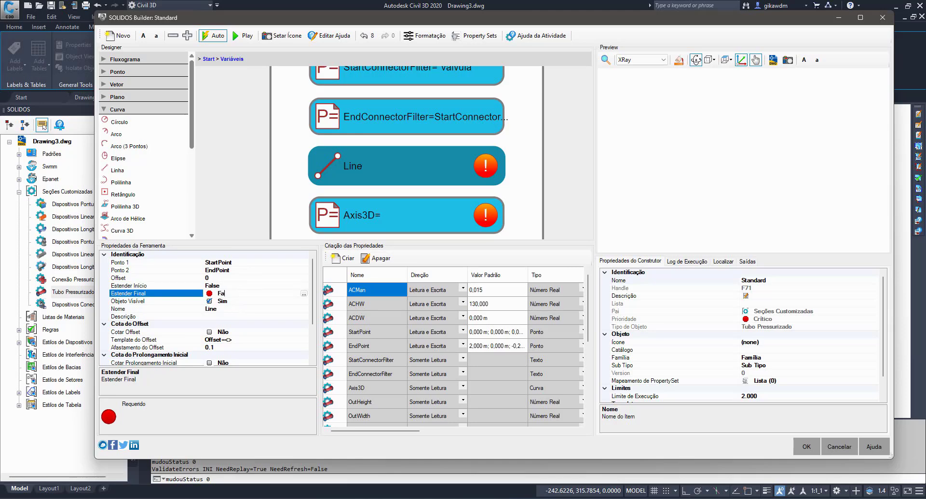
text(lse)
- Assign Line as the value of the Axis3D parameter
click(387, 213)
click(245, 271)
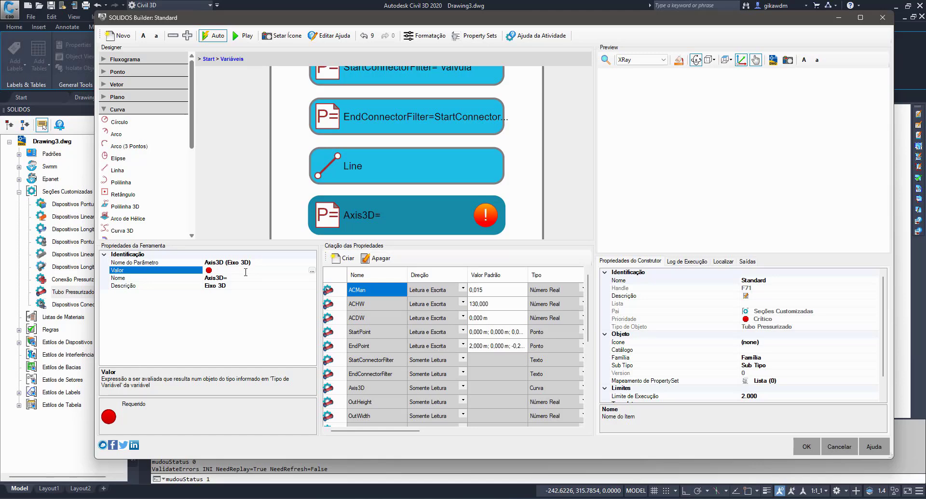
text(Line)
click(245, 311)
- Create a new property named Diametro with a default value of 0.1 for the pipe section
scroll(449, 204, down, 3)
click(436, 144)
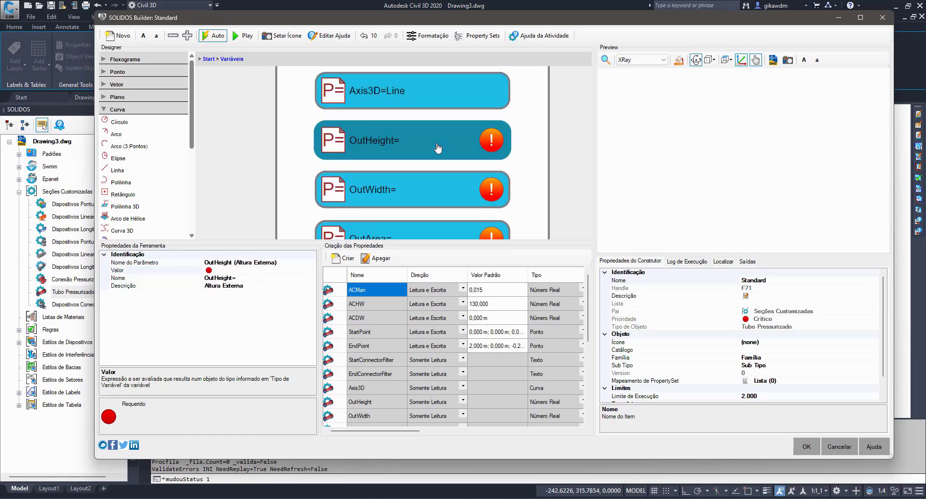
click(346, 258)
click(364, 418)
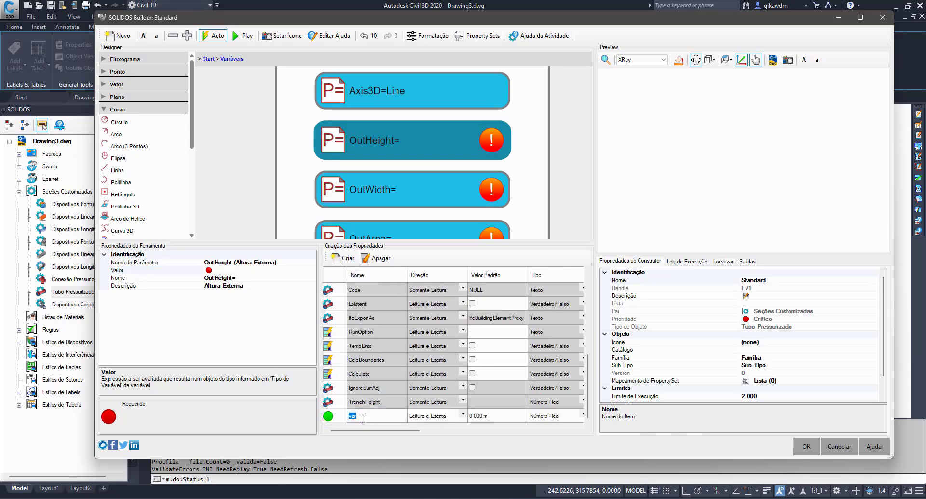
text(D)
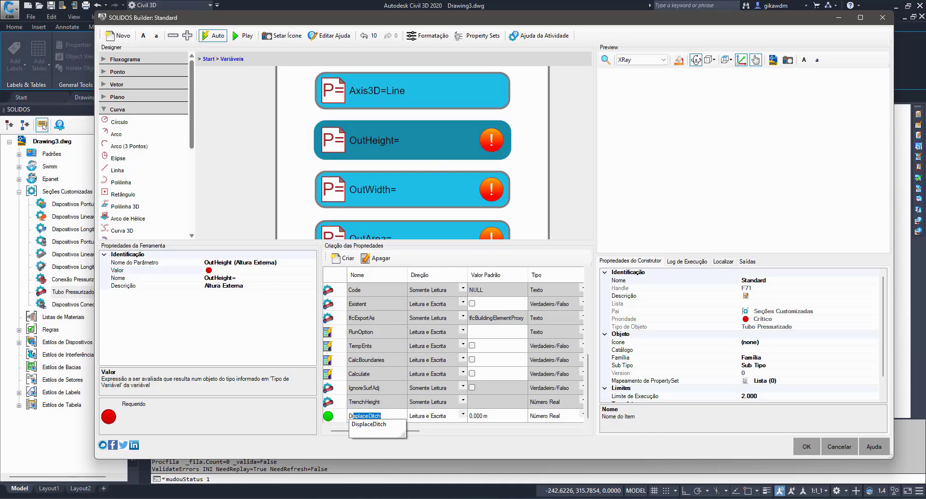
text(iamet)
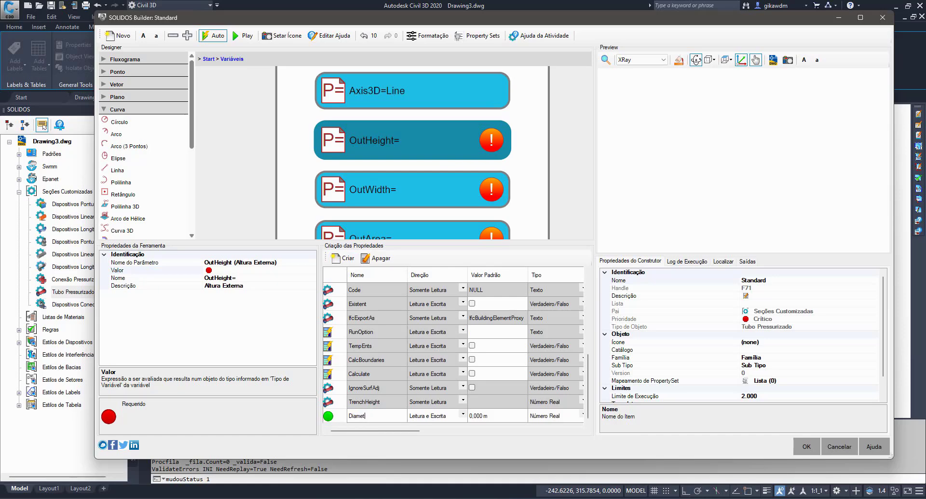
text(ro)
double_click(491, 417)
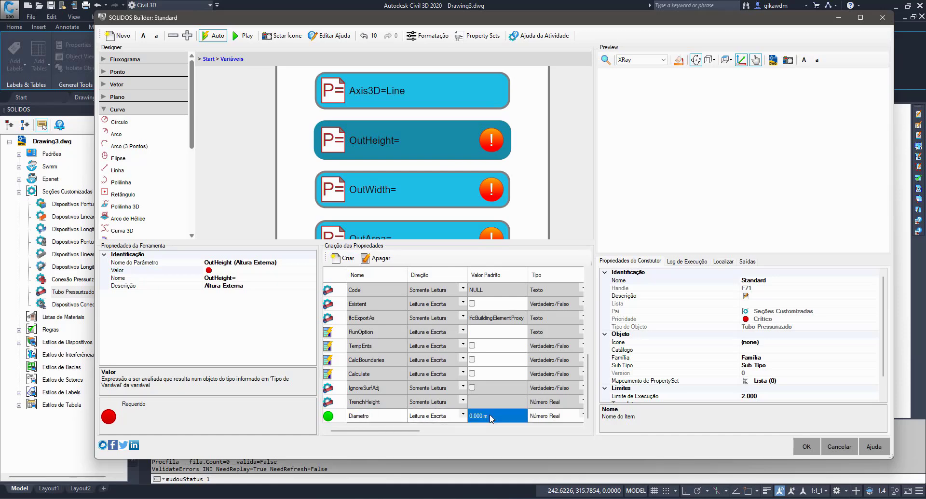
text(0.1)
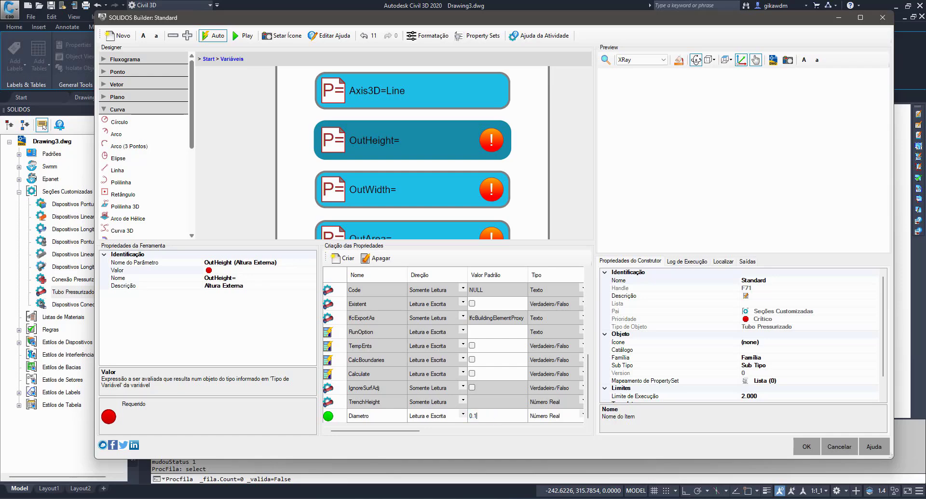
- Assign Diametro as the value of both the OutHeight and OutWidth parameters
click(399, 416)
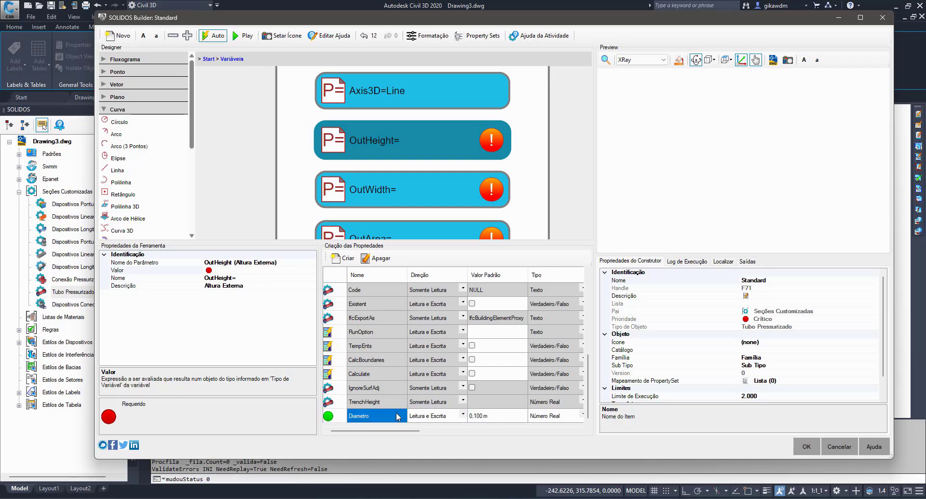
click(239, 269)
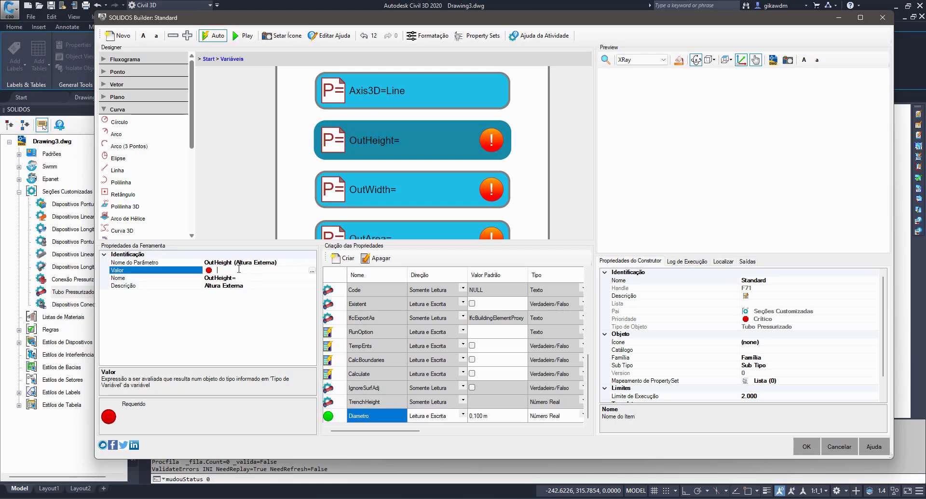
text(Diametro)
key(Return)
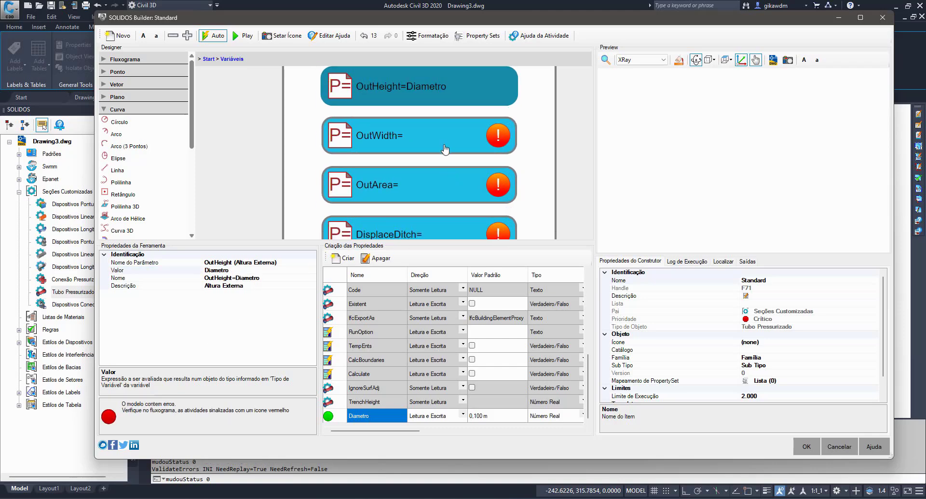
click(226, 270)
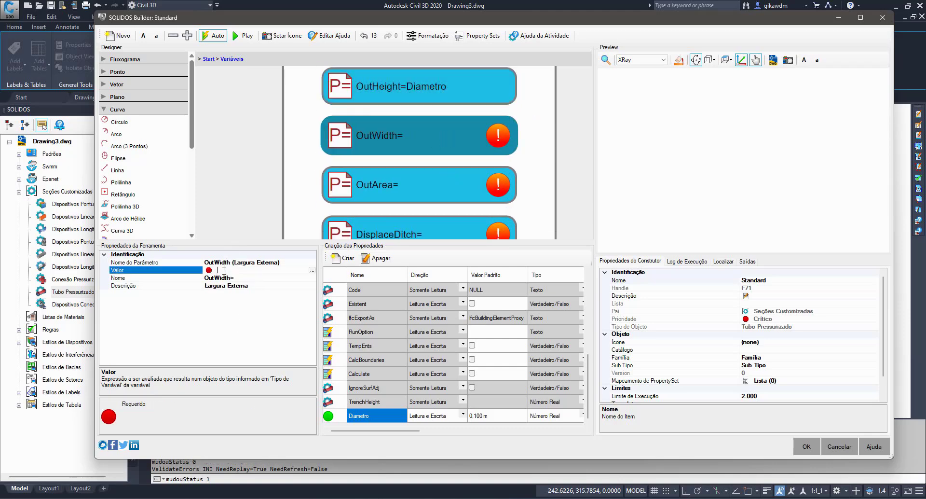
text(Diametro)
key(Return)
- Set the OutArea parameter's value to the circular area expression Diametro^2/4*Math.PI
click(478, 202)
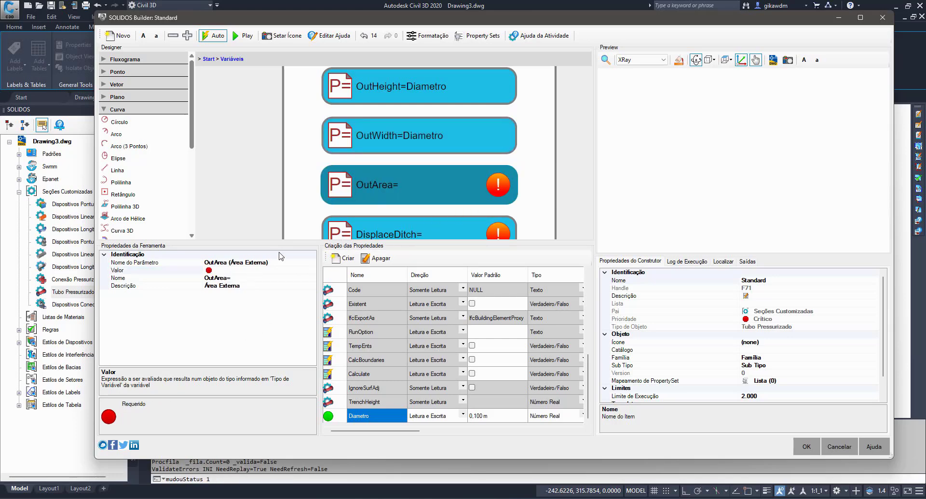
click(249, 268)
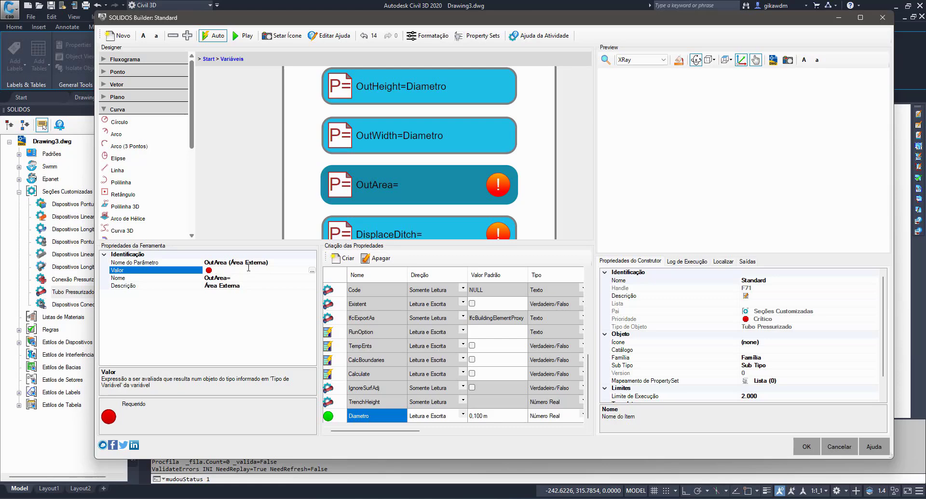
text(Diametro^2/4*Math.PI)
key(Return)
- Set the value of the DisplaceDitch parameter to 0
scroll(519, 191, down, 2)
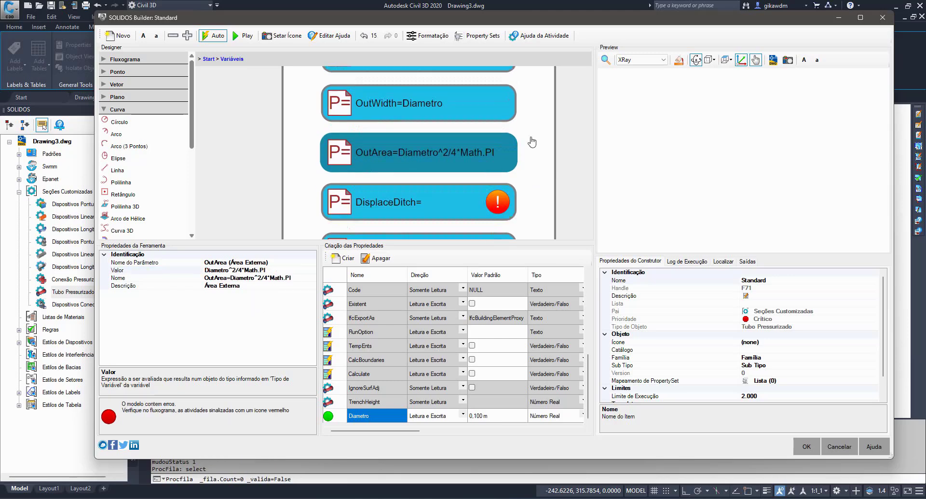
click(435, 140)
click(225, 276)
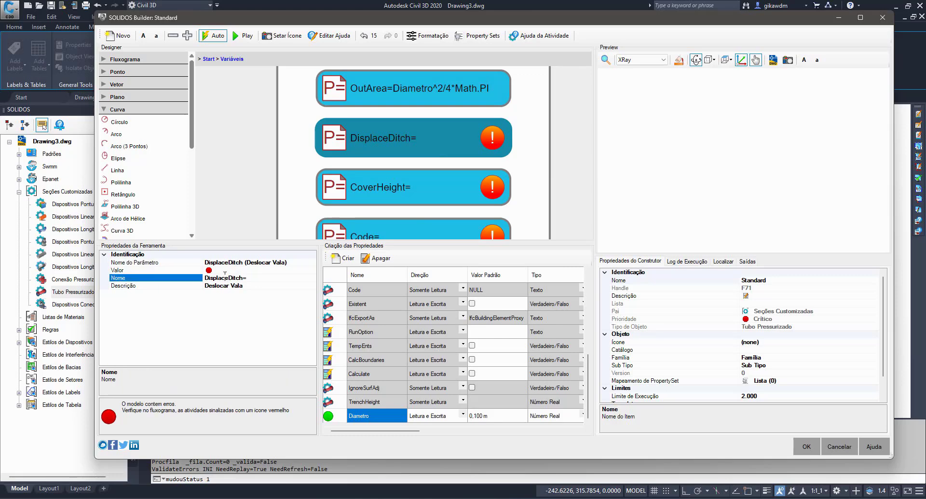
click(232, 271)
text(0)
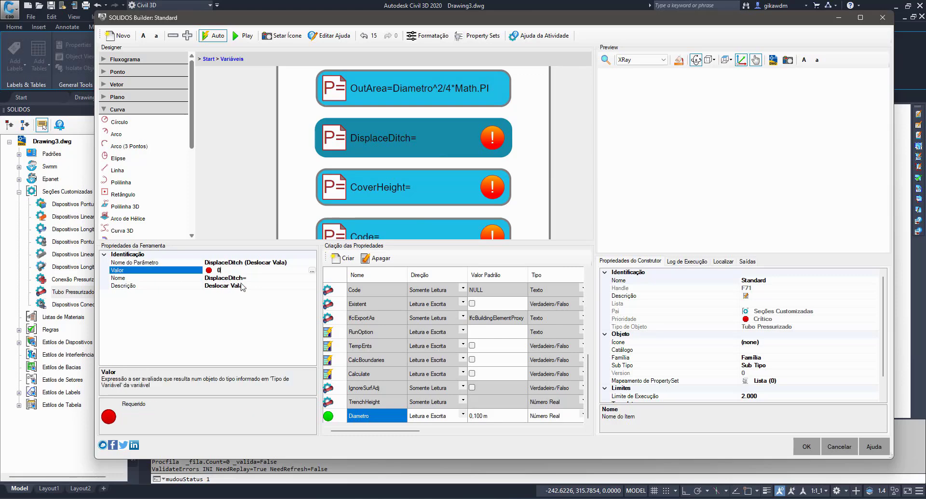
- Set the value of the CoverHeight parameter to Diametro/2
click(416, 182)
click(270, 269)
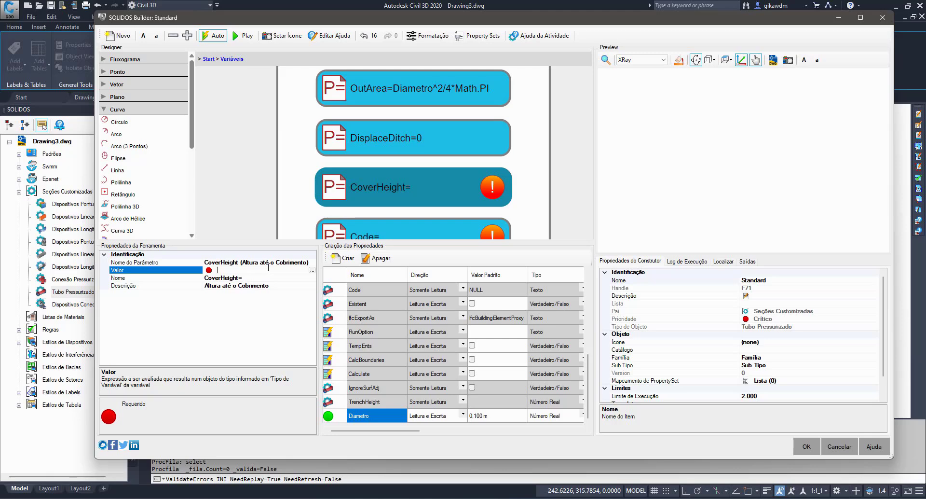
text(Diametro/3)
key(BackSpace)
text(2)
key(Return)
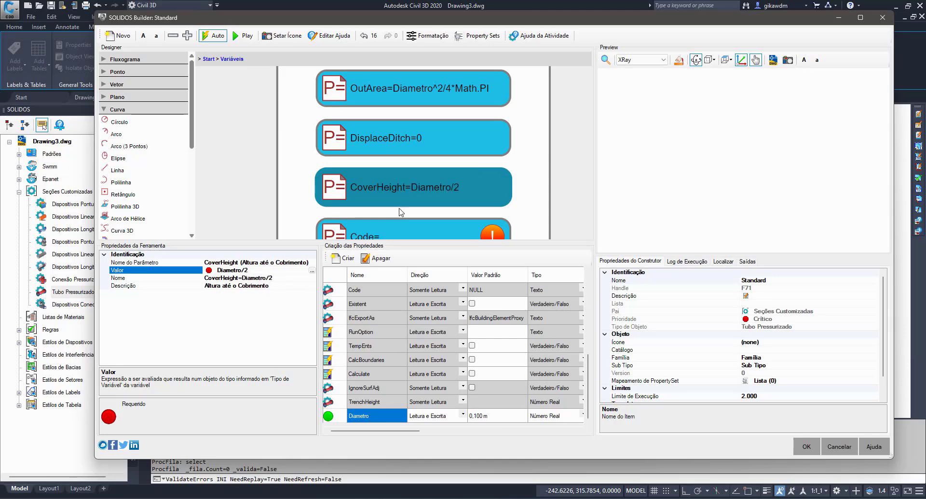
- Assign the text "VALVULA" as the value of the Code parameter
click(424, 229)
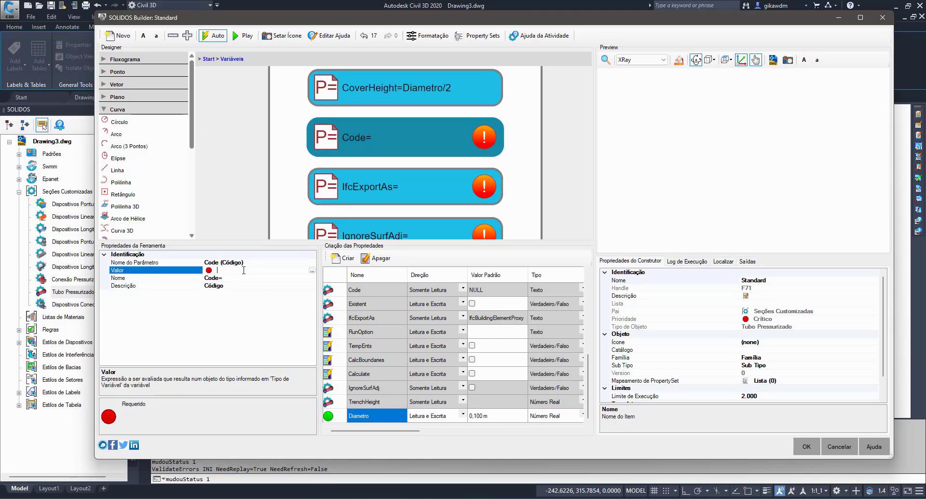
text("VALVULA")
key(Return)
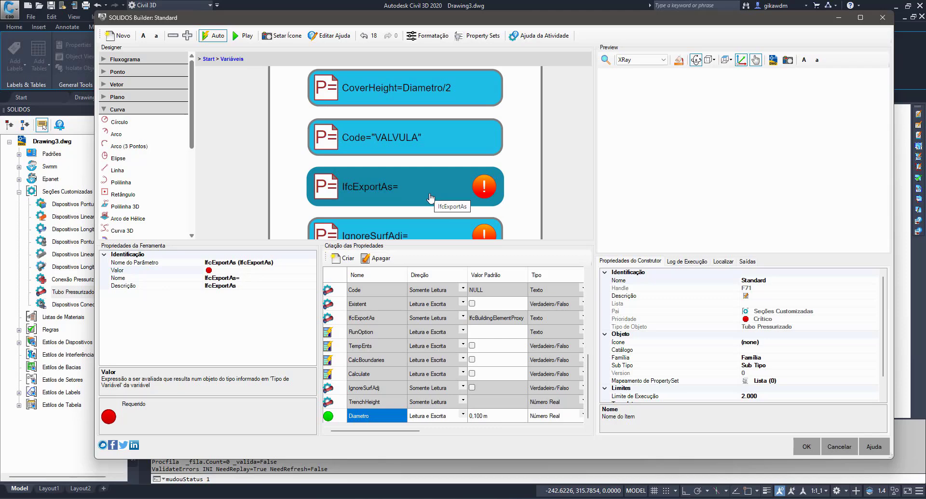
- Delete the IfcExportAs activity and set the IgnoreSurfAdj parameter's value to False
key(Delete)
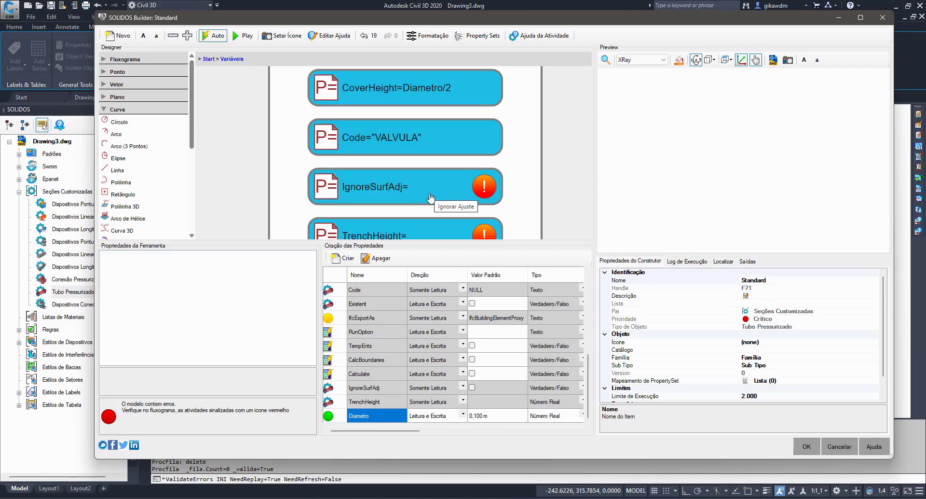
click(431, 197)
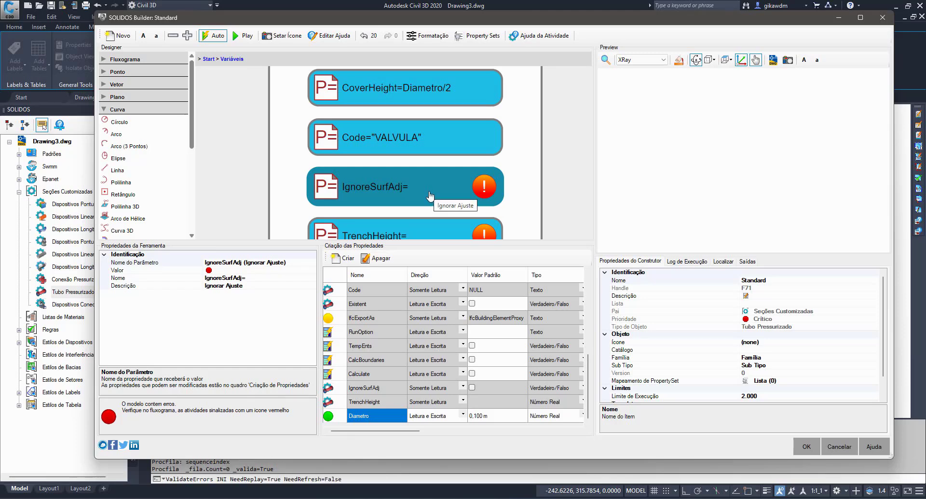
click(251, 270)
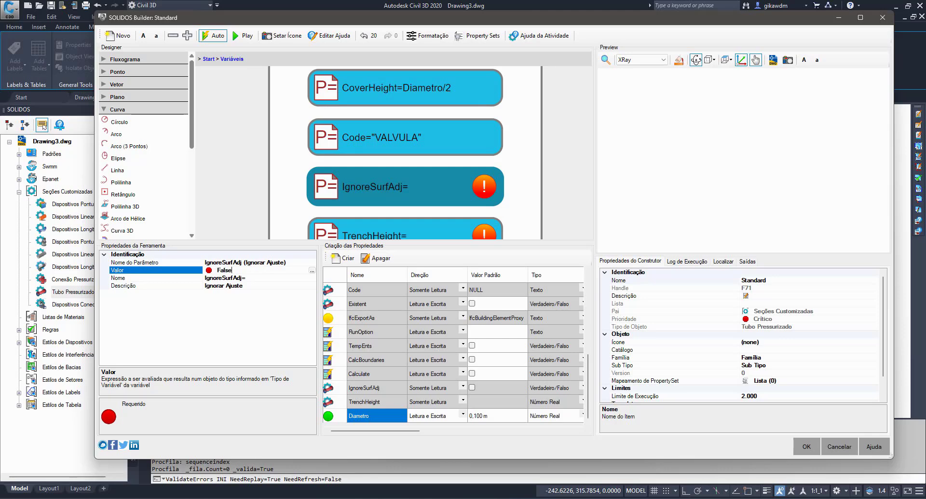
key(Return)
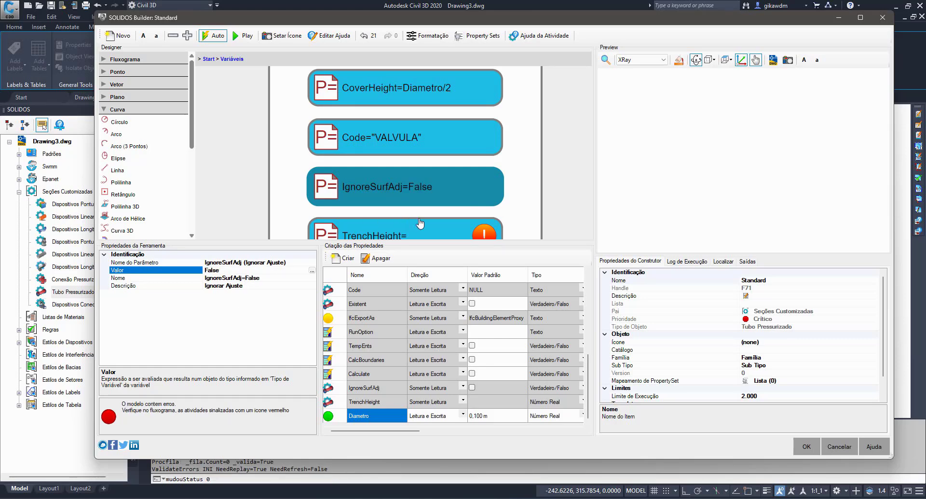
- Assign Diametro as the value of the TrenchHeight parameter at the end of the Variáveis sequence
scroll(420, 223, down, 3)
click(444, 166)
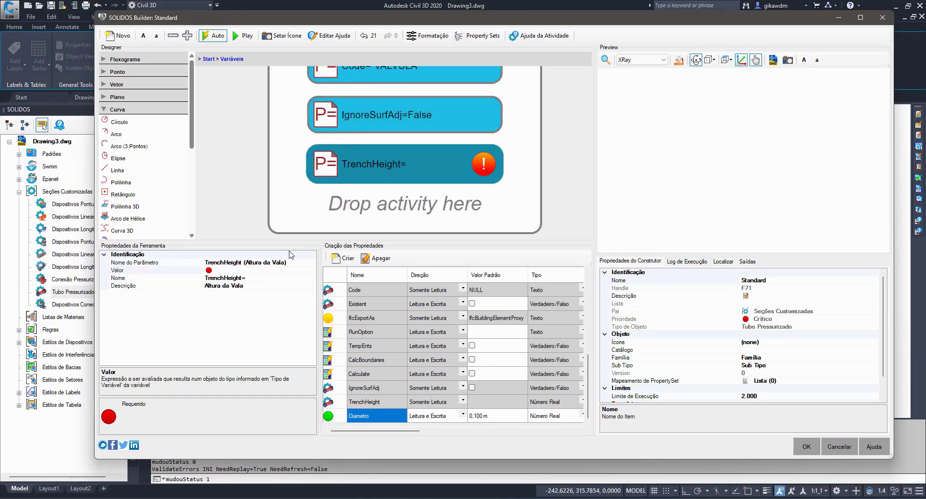
click(243, 271)
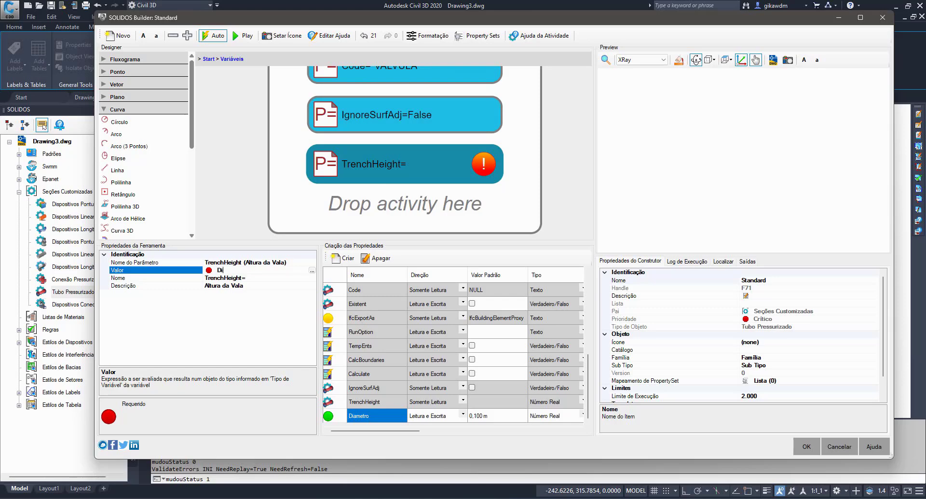
text(Diametro)
key(Return)
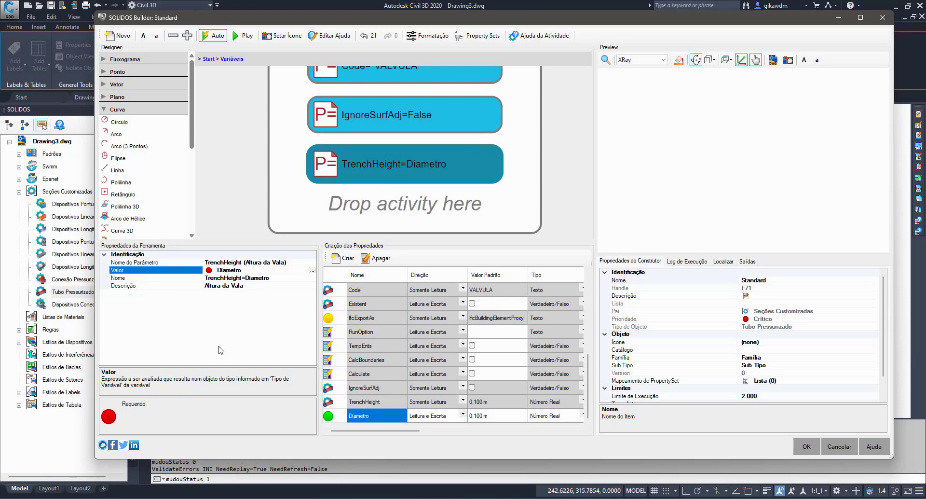
- Inspect the pipe axis and its end points in the preview, plus the full Variáveis activity list
scroll(662, 156, down, 7)
scroll(687, 169, up, 6)
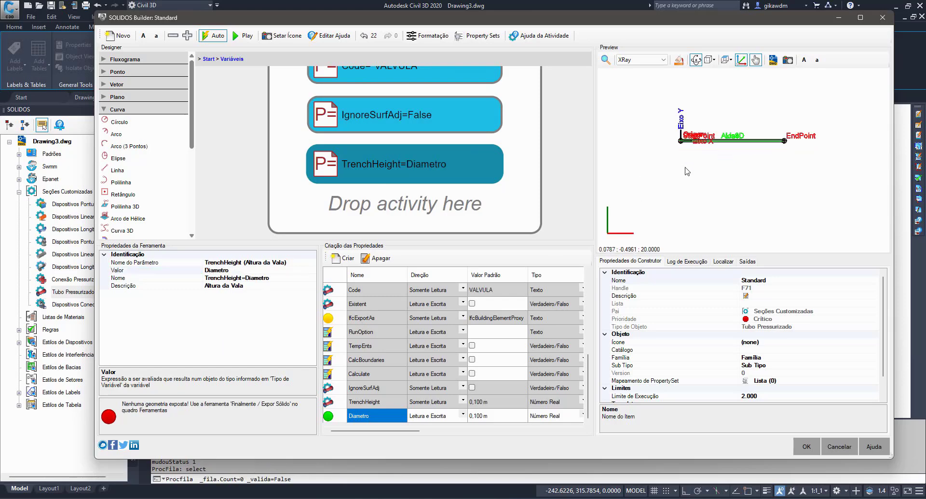
middle_drag(709, 163, 688, 207)
ctrl+scroll(560, 156, down, 5)
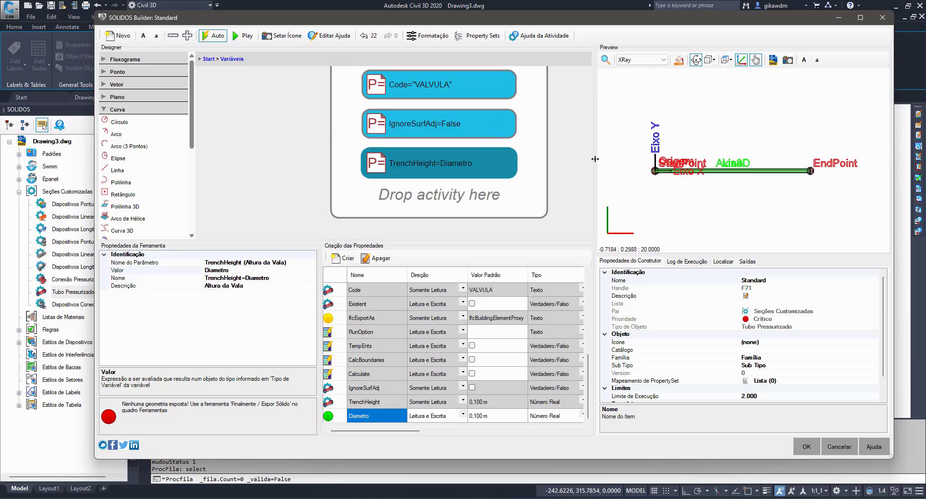
middle_drag(496, 159, 379, 191)
scroll(408, 182, down, 2)
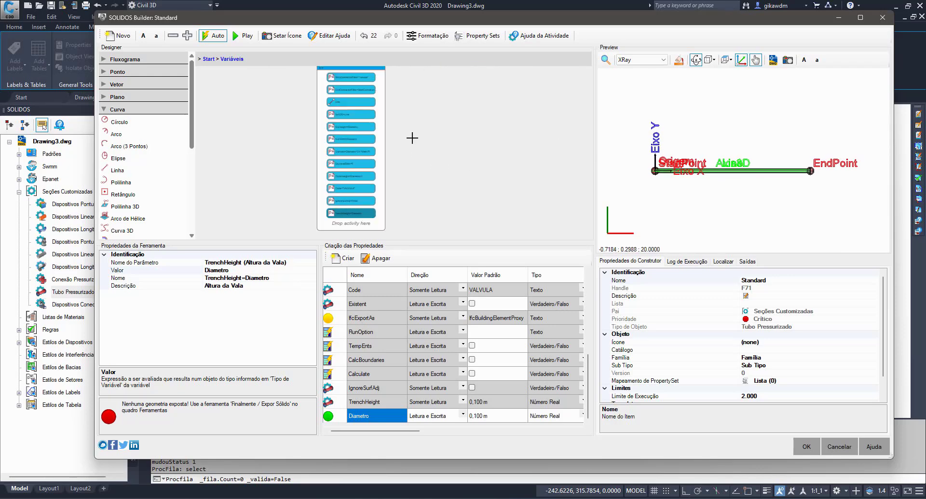
middle_drag(464, 124, 446, 140)
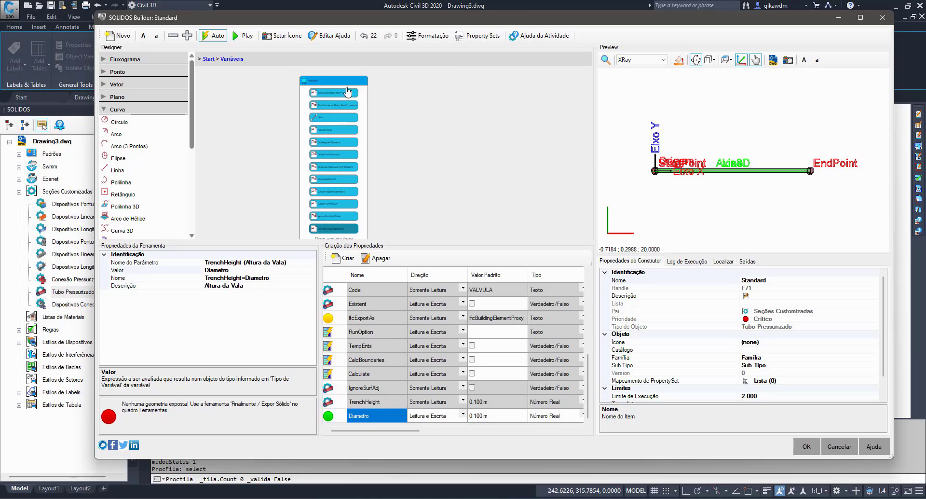
- Return to the Start flowchart, add a Sequência activity below Variáveis and connect Variáveis to it
click(208, 59)
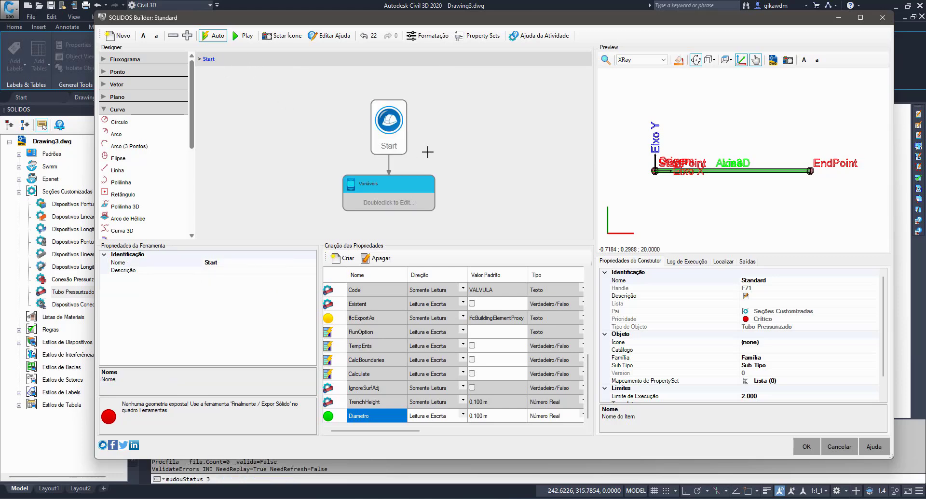
middle_drag(428, 151, 441, 81)
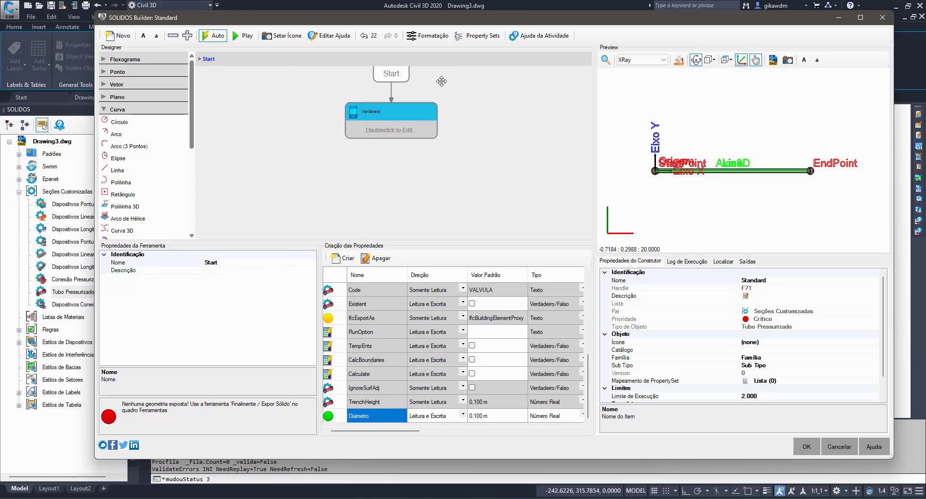
click(116, 60)
drag(123, 71, 333, 169)
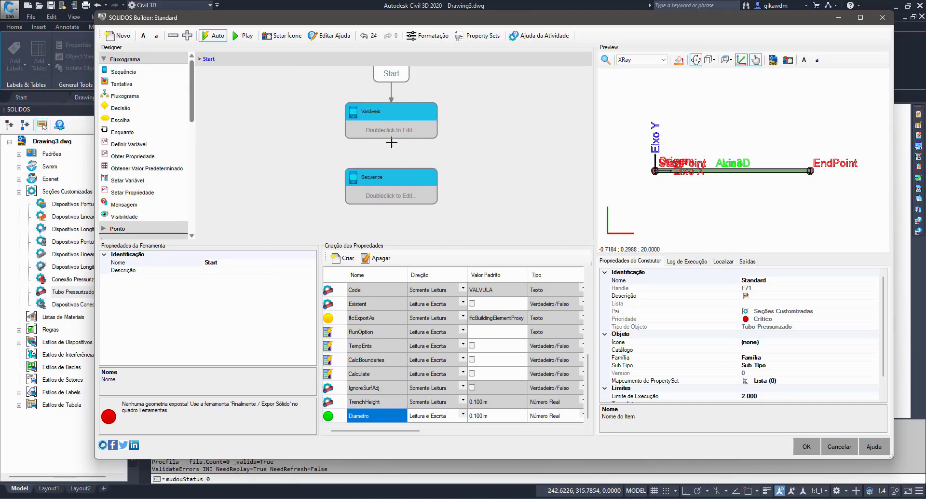
mouse_move(392, 138)
drag(391, 139, 391, 175)
click(415, 188)
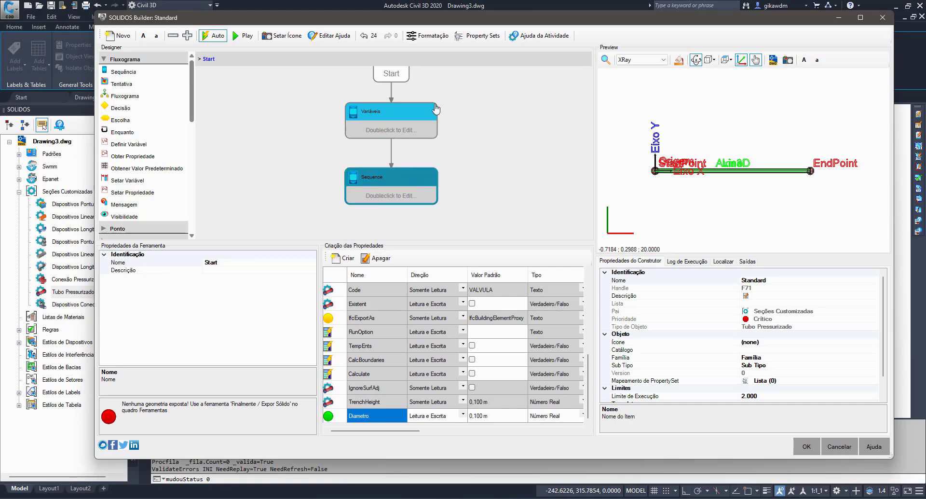
key(super+Up)
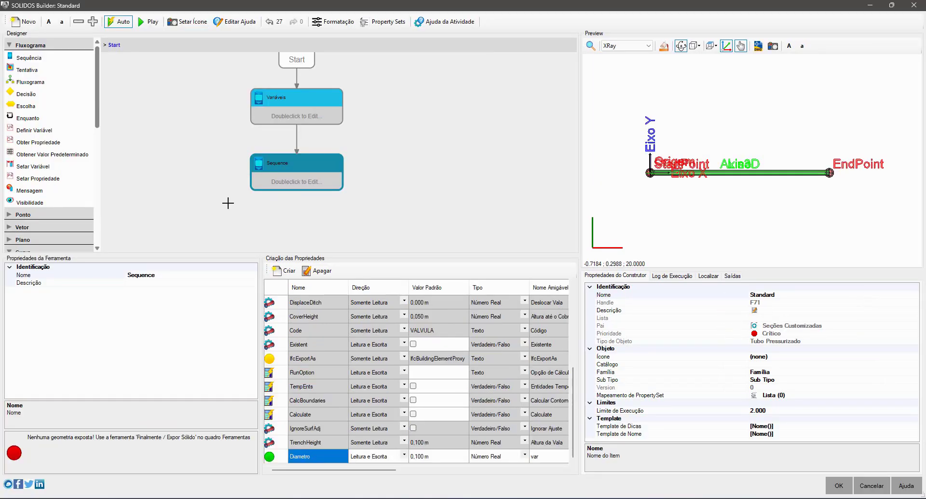
drag(415, 11, 501, 62)
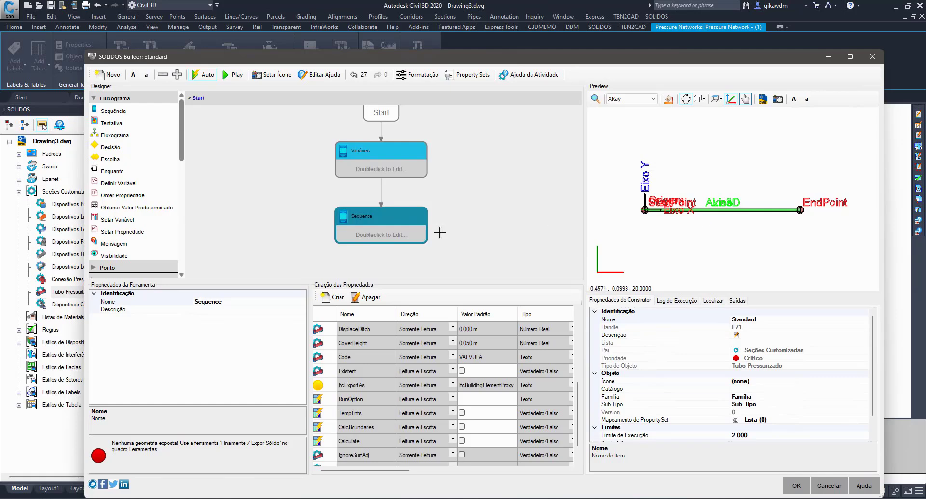
- Open the new Sequence, add a Vetor Ponto a Ponto activity inside it and show that activity's properties
double_click(348, 218)
scroll(134, 215, down, 5)
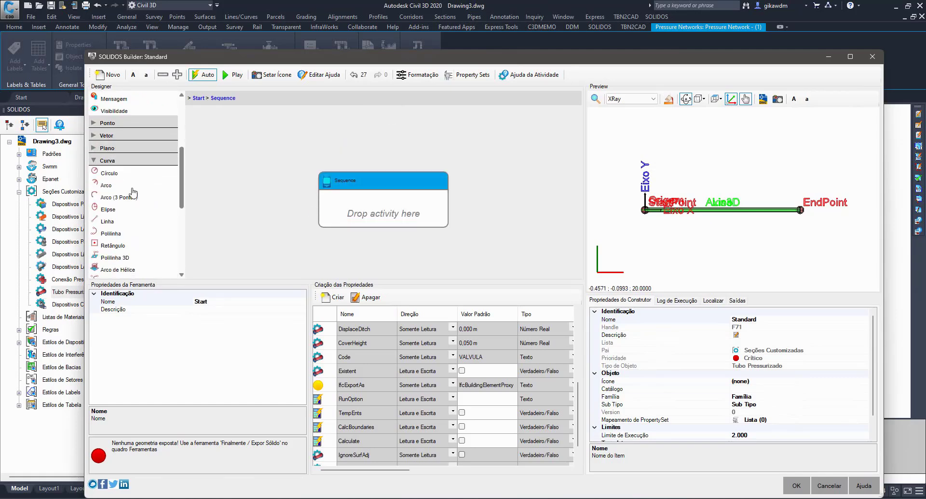
scroll(128, 137, up, 3)
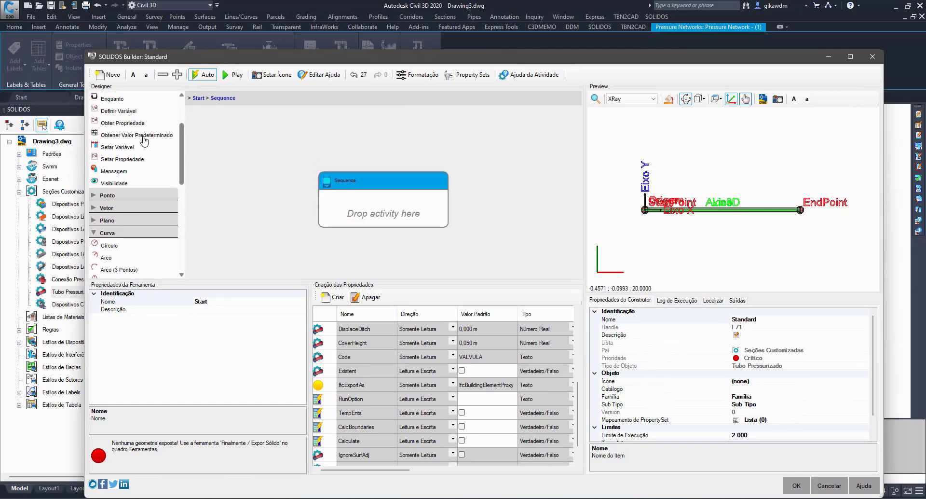
click(113, 232)
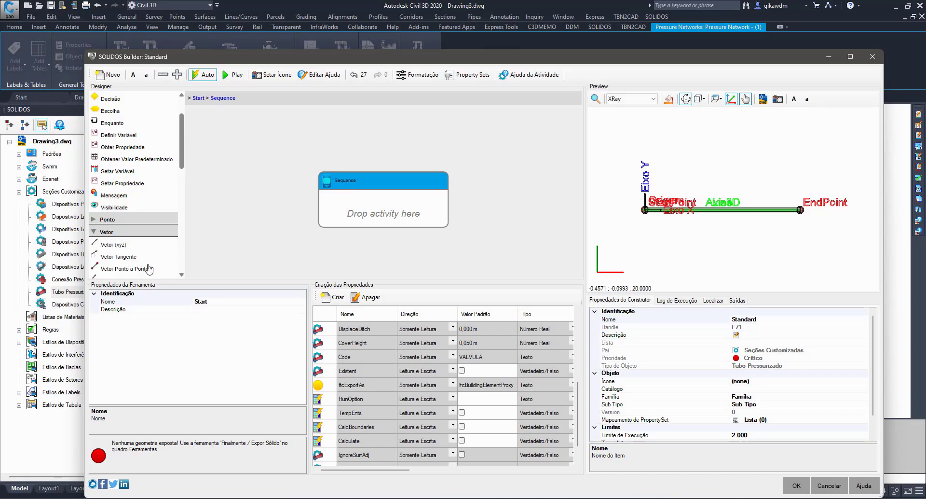
scroll(162, 258, down, 2)
drag(121, 223, 346, 240)
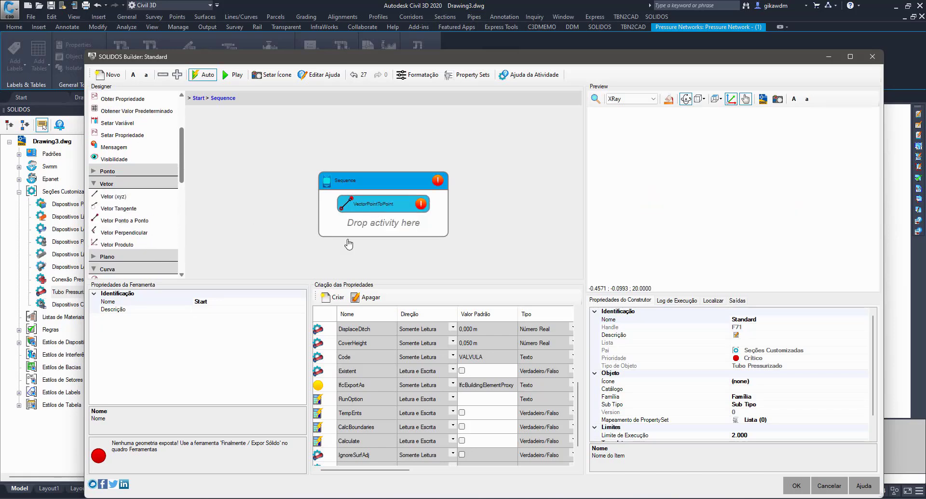
click(362, 206)
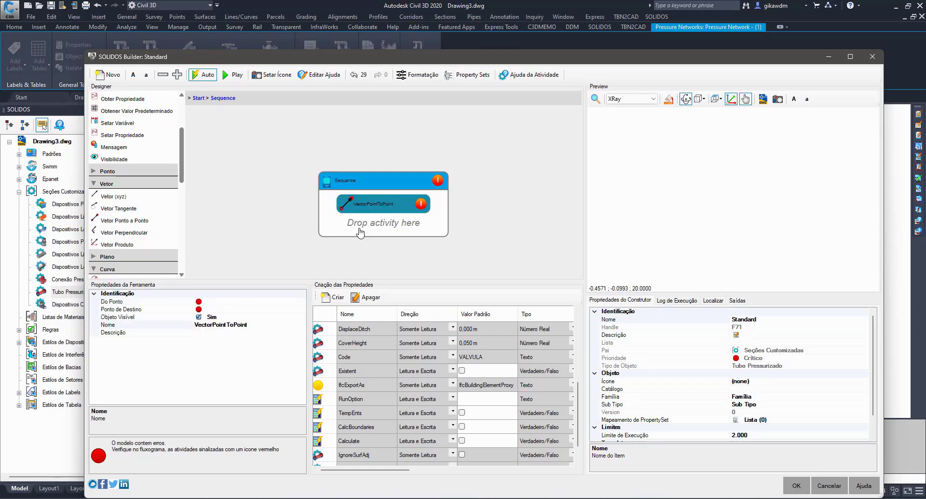
- Define the VectorPointToPoint activity with StartPoint as Do Ponto and EndPoint as Ponto de Destino
click(240, 302)
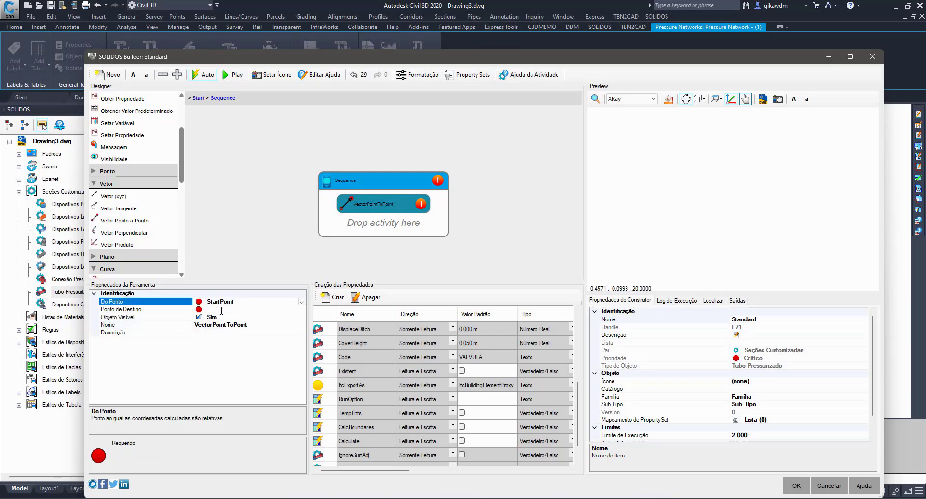
click(220, 311)
click(167, 317)
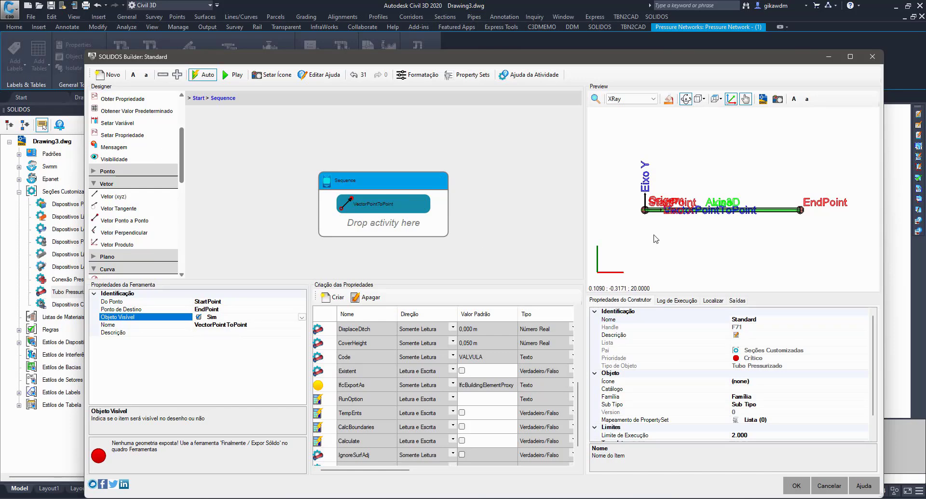
click(642, 222)
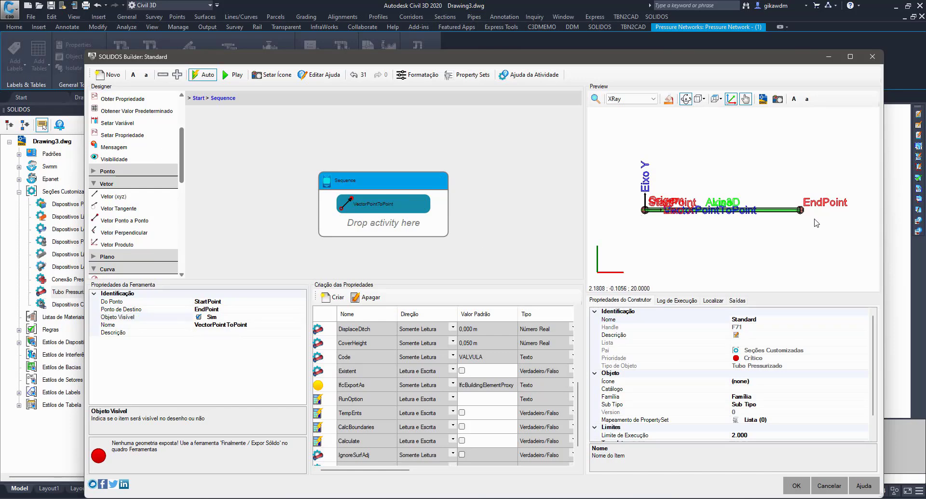
- Add a Círculo activity below VectorPointToPoint in the sequence and set its Raio to Diametro/2
scroll(140, 198, down, 3)
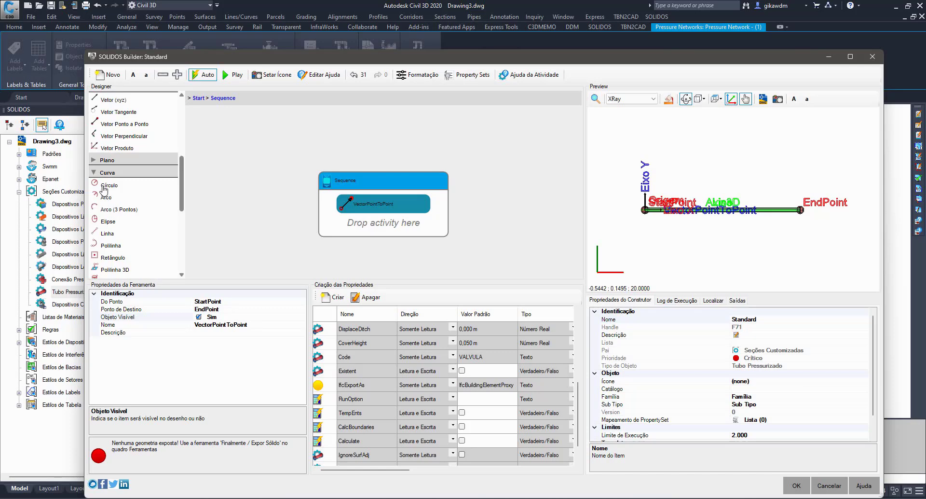
drag(104, 188, 396, 236)
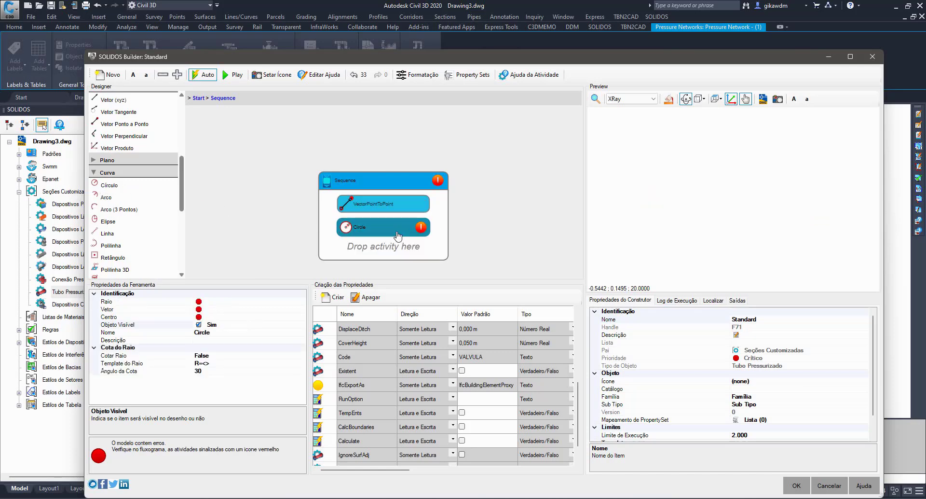
click(236, 301)
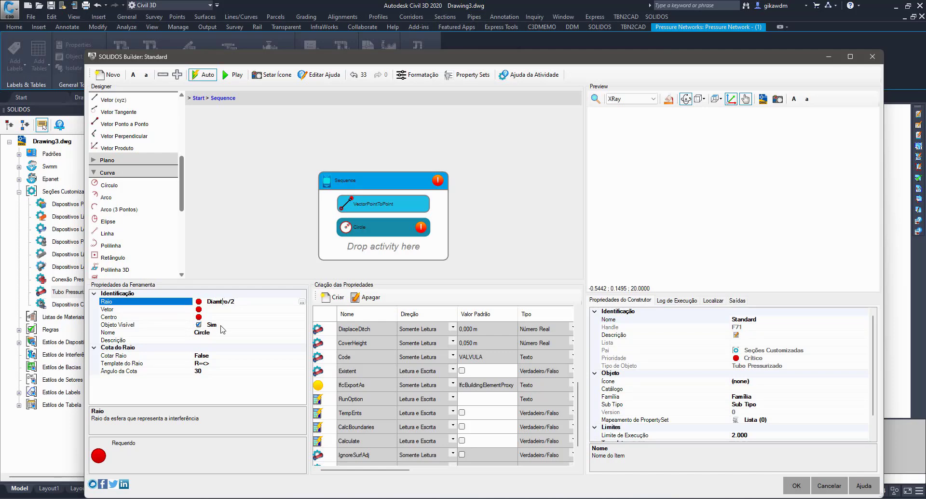
text(e)
key(Return)
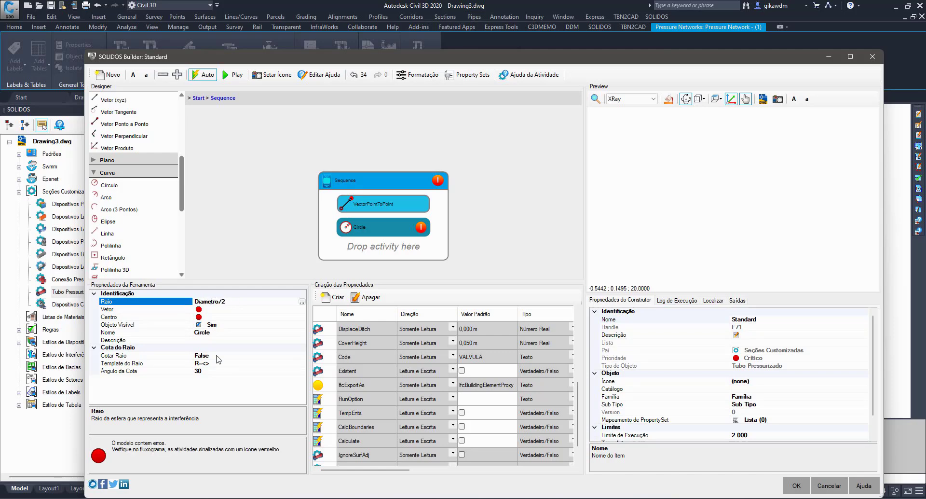
- Set the circle's Vetor to VectorPointToPoint and its Centro to StartPoint, and check the circle in the preview
click(230, 307)
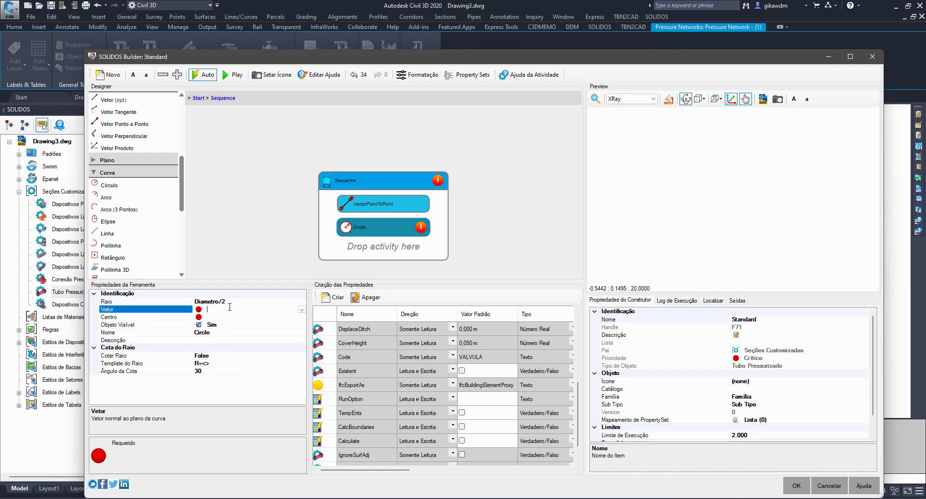
click(302, 309)
click(244, 339)
click(223, 317)
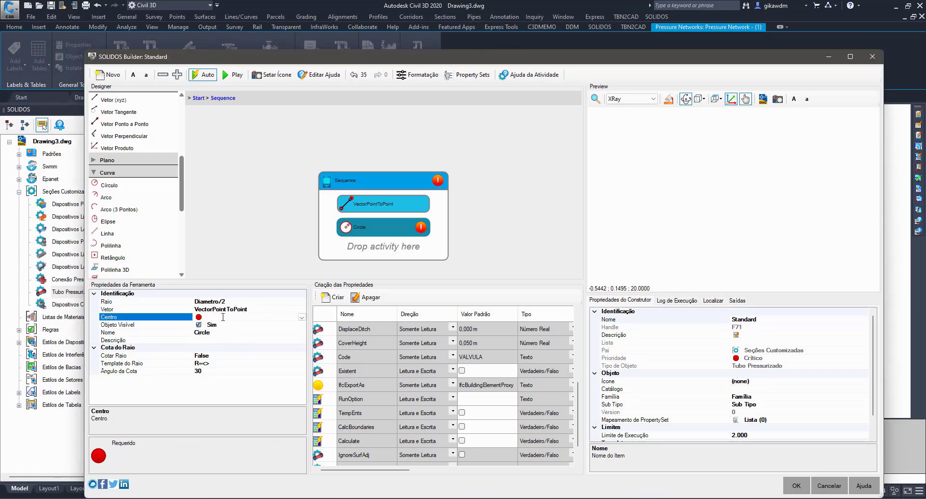
double_click(222, 317)
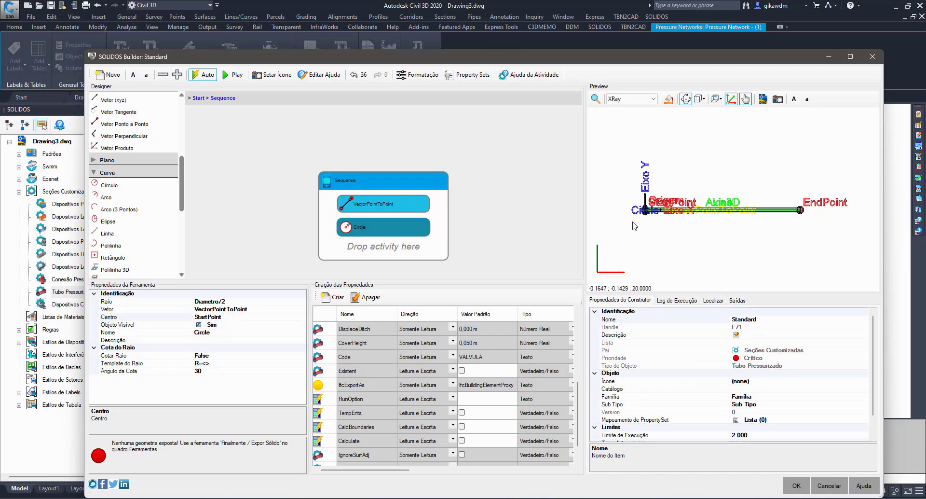
scroll(635, 226, up, 5)
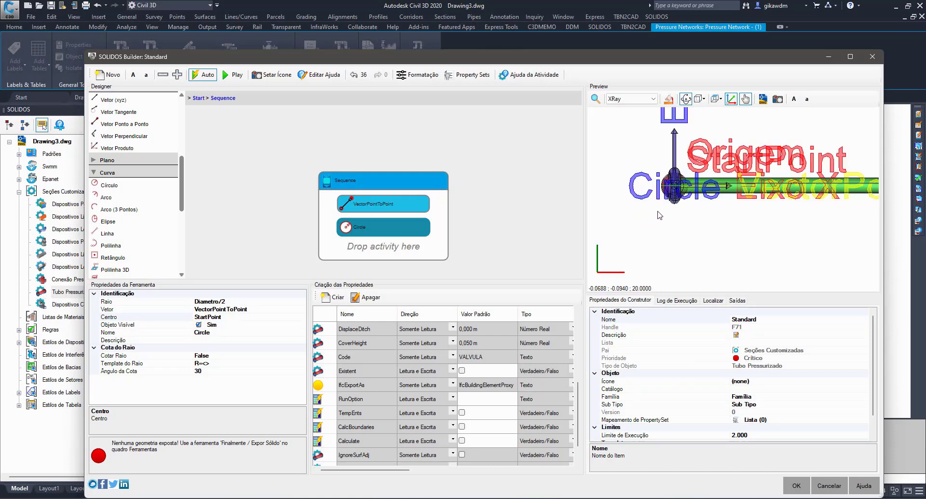
click(177, 75)
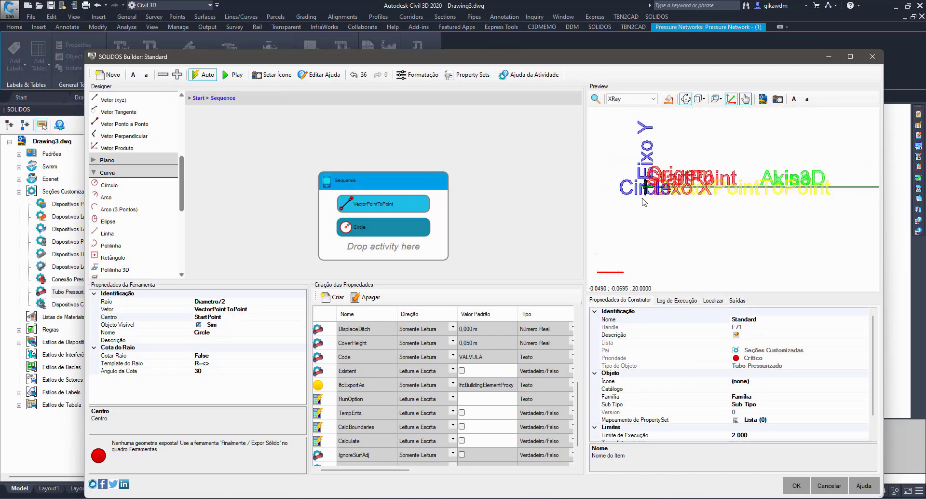
scroll(642, 202, down, 4)
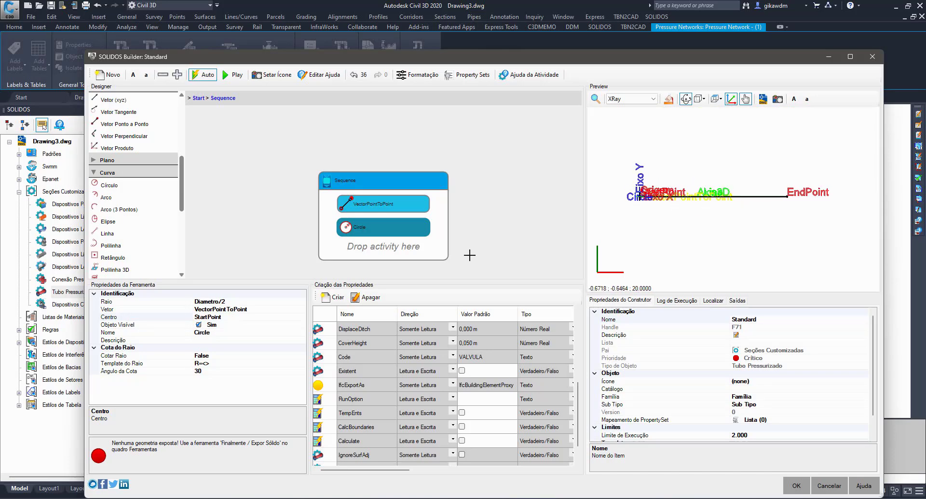
- Add a Varredura solid activity below the Circle activity in the sequence
scroll(144, 203, down, 5)
click(118, 210)
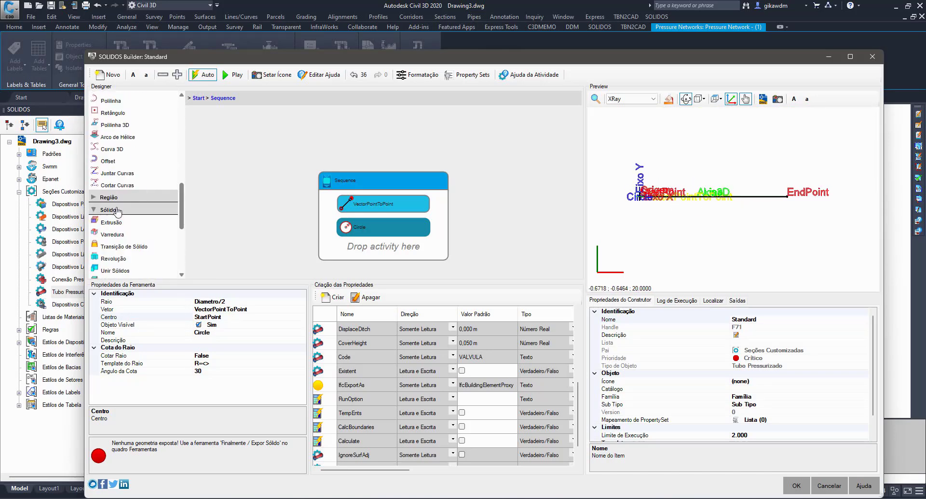
scroll(135, 217, down, 4)
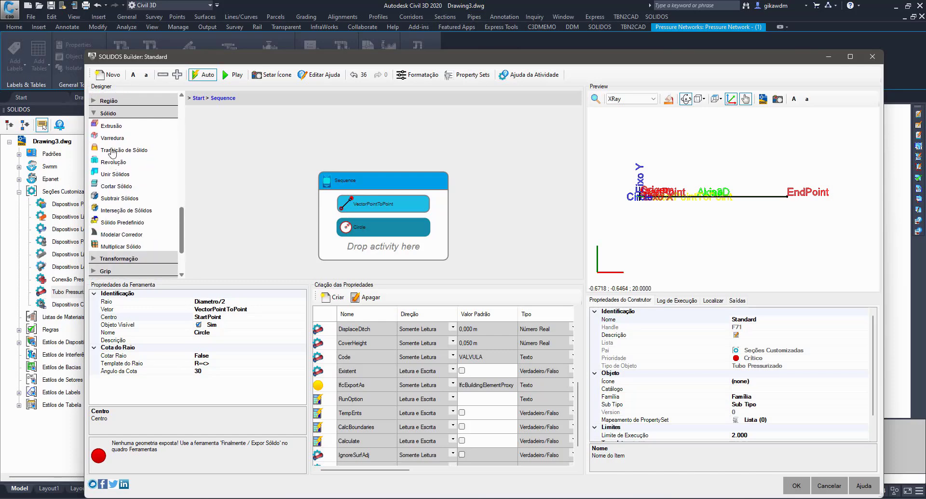
drag(112, 143, 388, 253)
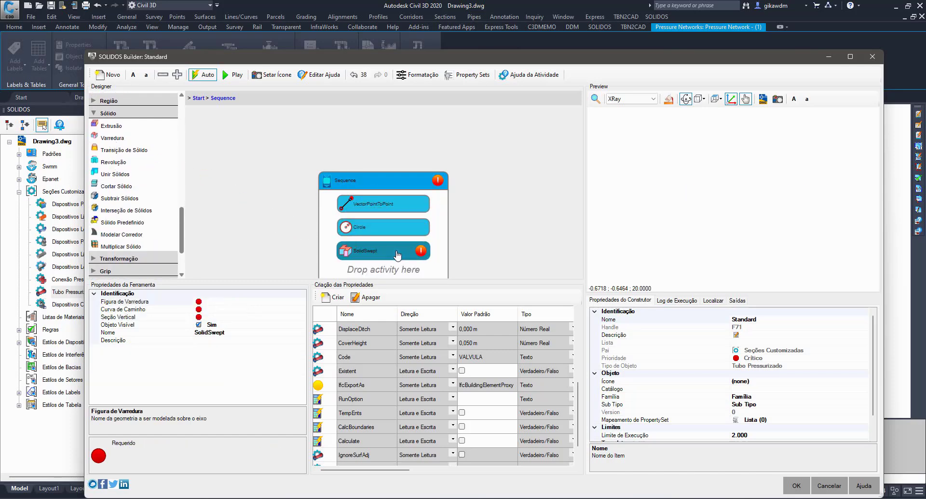
- Set the sweep's Figura de Varredura to Circle, Curva de Caminho to Line and Seção Vertical to False
click(280, 300)
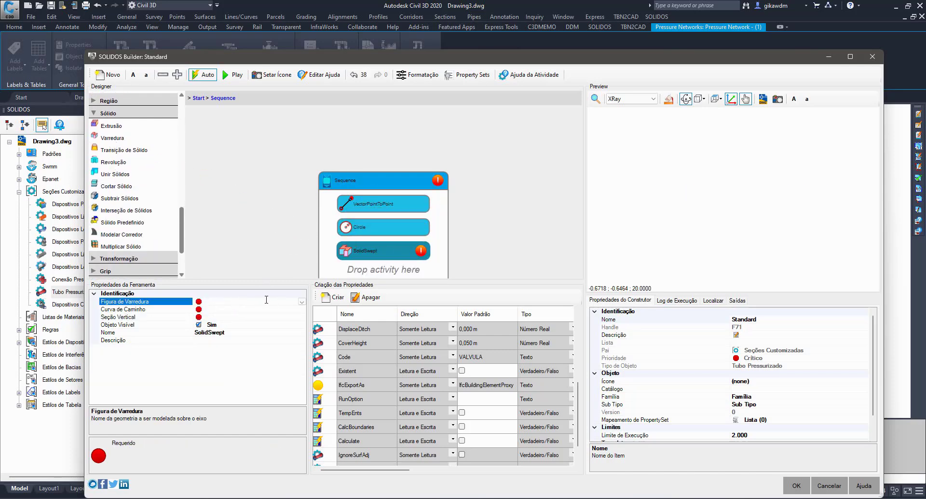
click(238, 309)
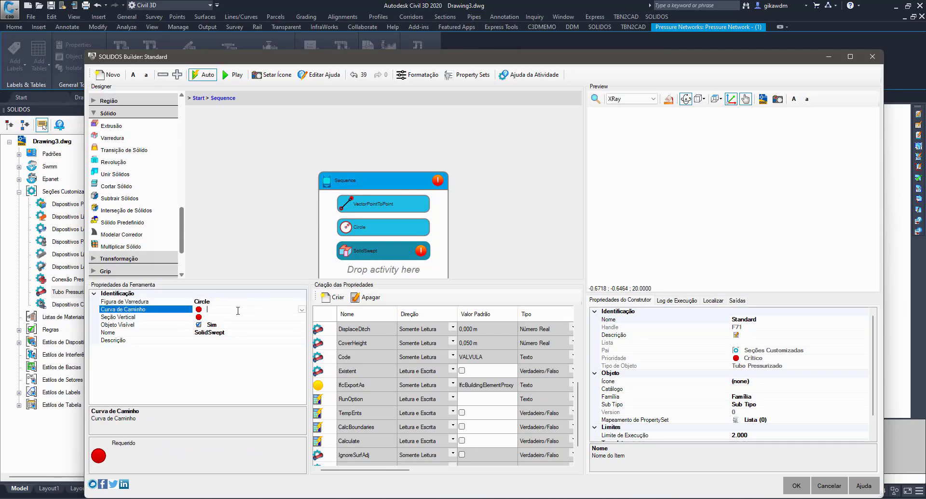
text(Line)
key(Return)
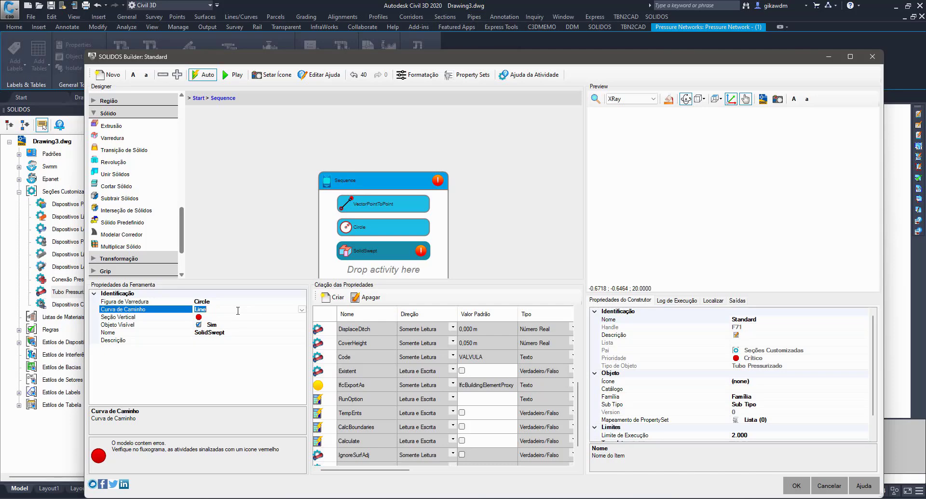
click(232, 319)
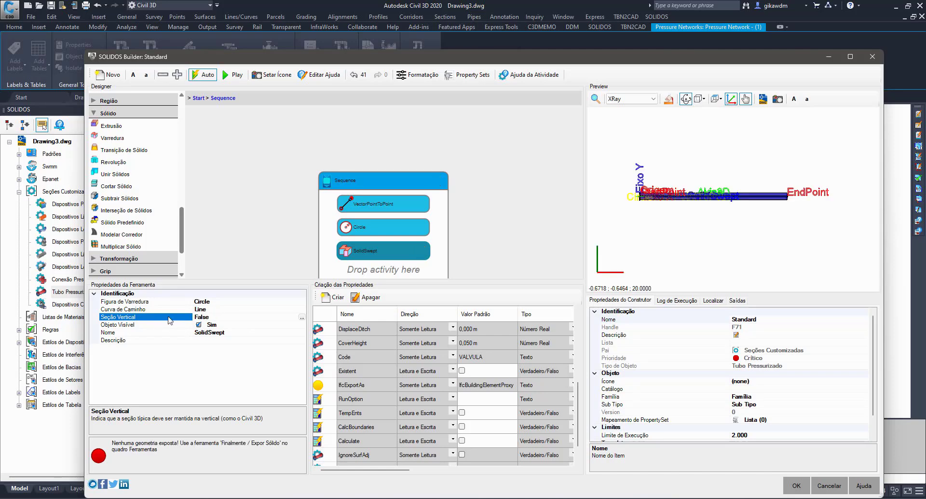
- Examine the swept pipe solid in the preview from an angled view, at its end point and along its full length
drag(808, 222, 722, 232)
scroll(788, 209, up, 5)
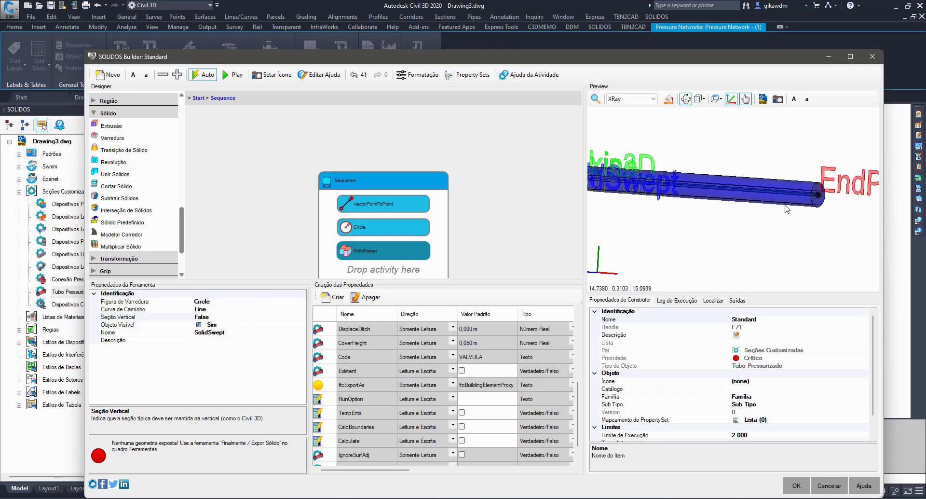
scroll(787, 209, up, 4)
scroll(792, 207, down, 3)
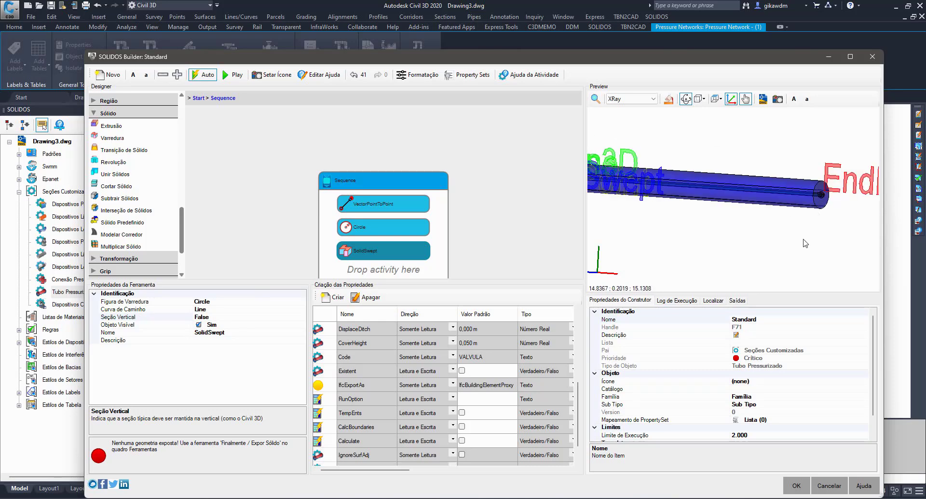
scroll(772, 224, down, 3)
scroll(731, 232, up, 1)
mouse_move(723, 229)
middle_down()
mouse_move(719, 210)
mouse_move(728, 231)
middle_up()
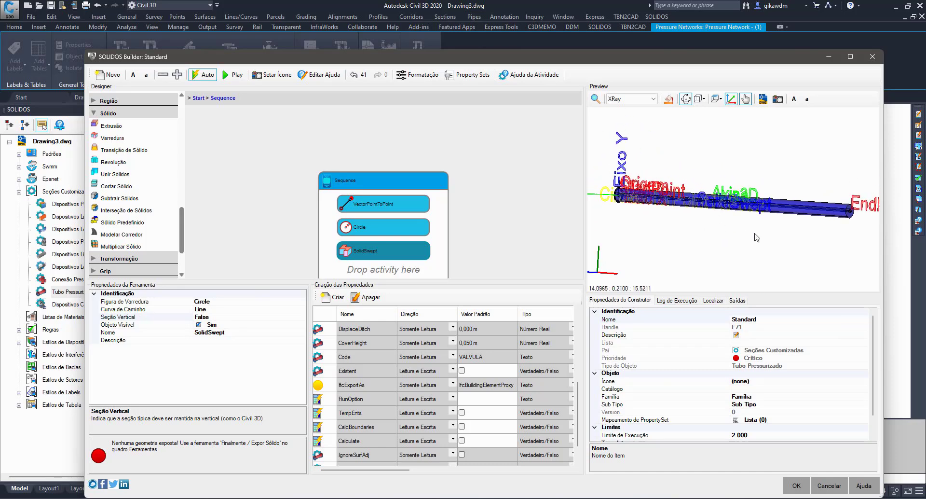
- Add a Ponto na Curva activity below the SolidSwept activity in the sequence
ctrl+scroll(410, 155, down, 3)
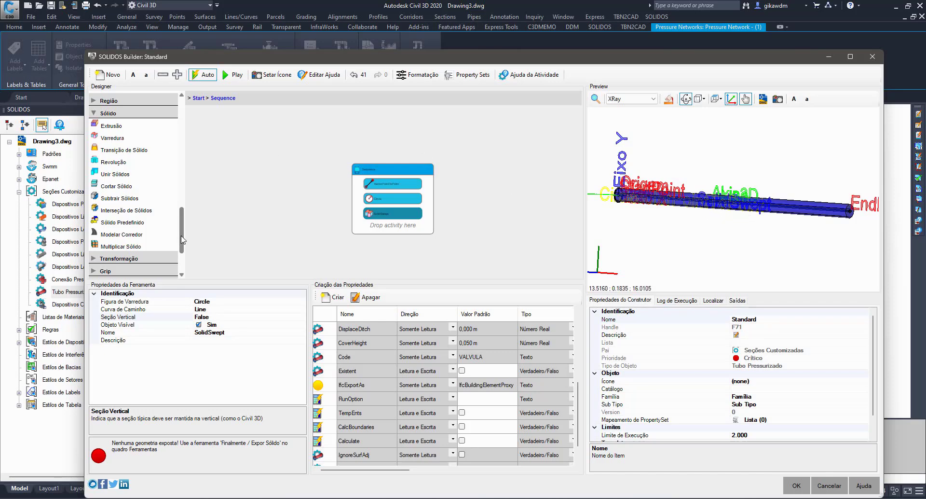
scroll(150, 179, up, 6)
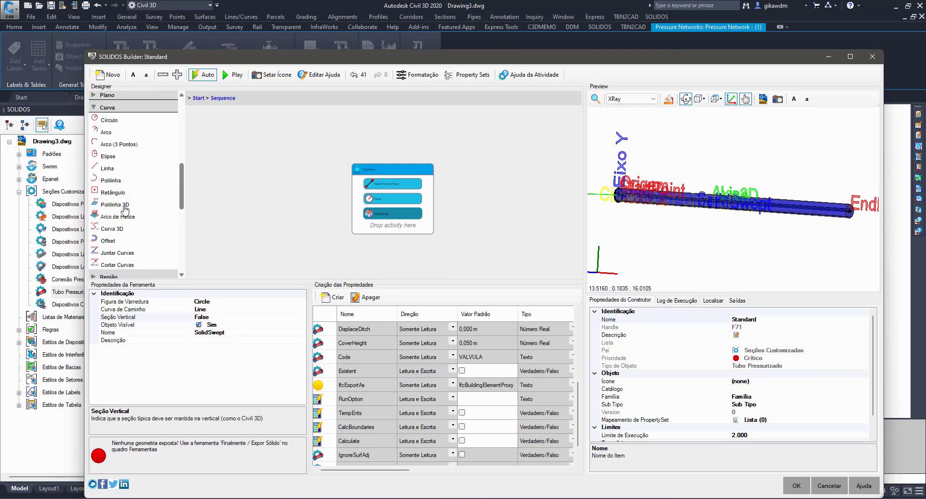
scroll(145, 128, up, 4)
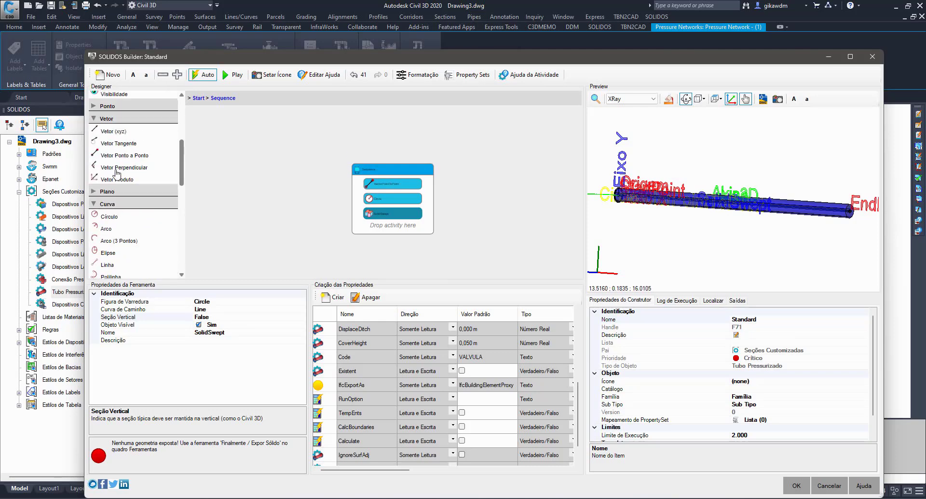
click(128, 108)
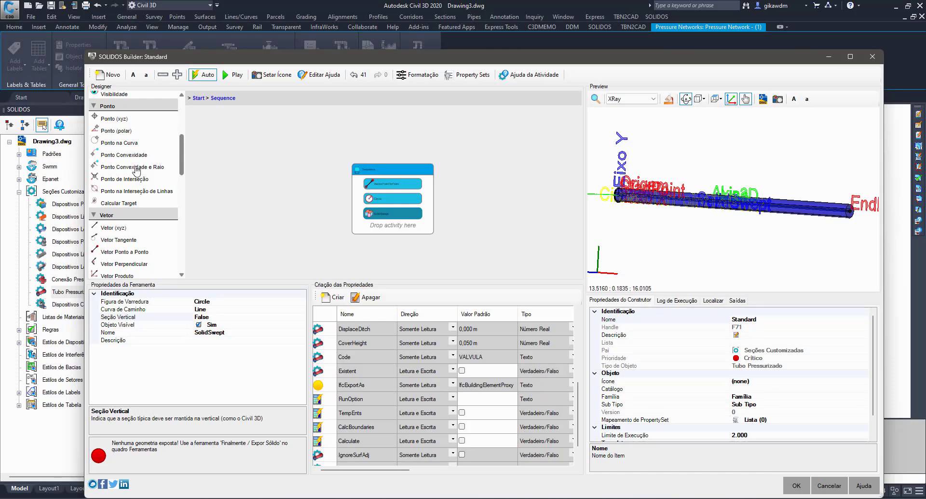
drag(123, 143, 395, 233)
- Define the point on curve with Valor 0.5 as Parâmetro and Line as its Curva de Caminho
click(235, 309)
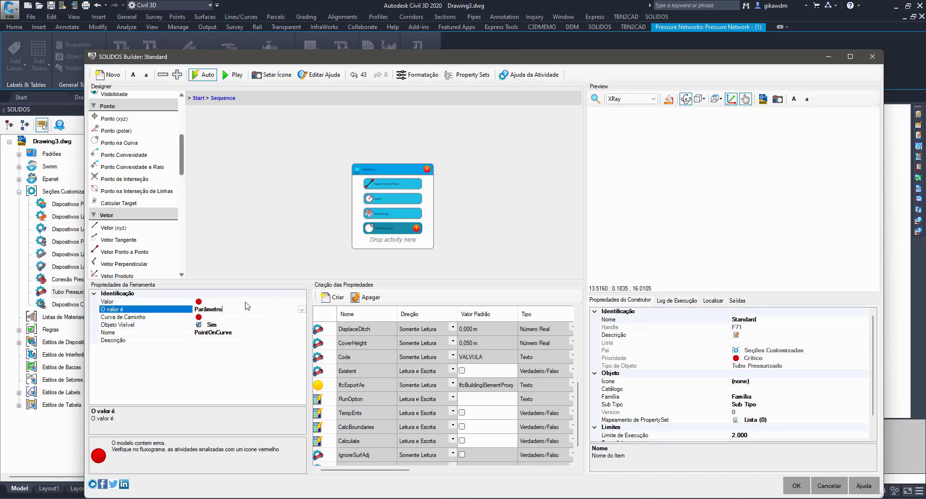
click(249, 301)
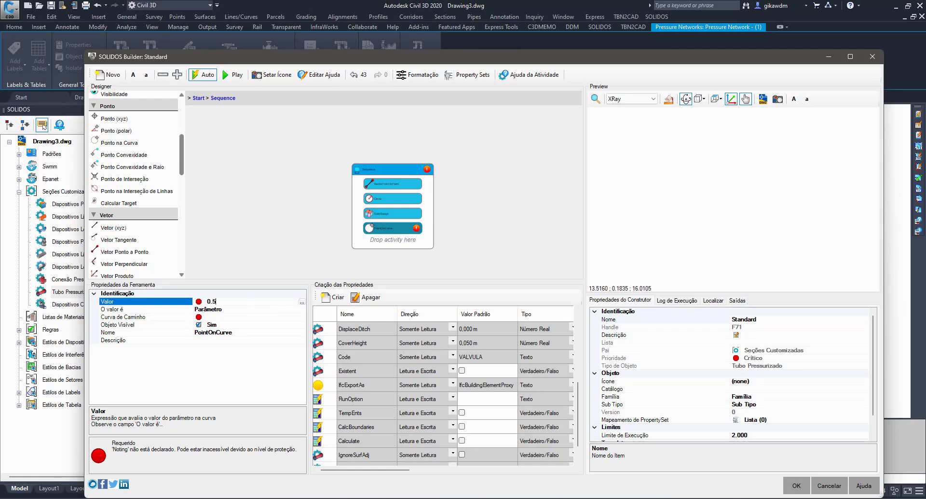
click(270, 317)
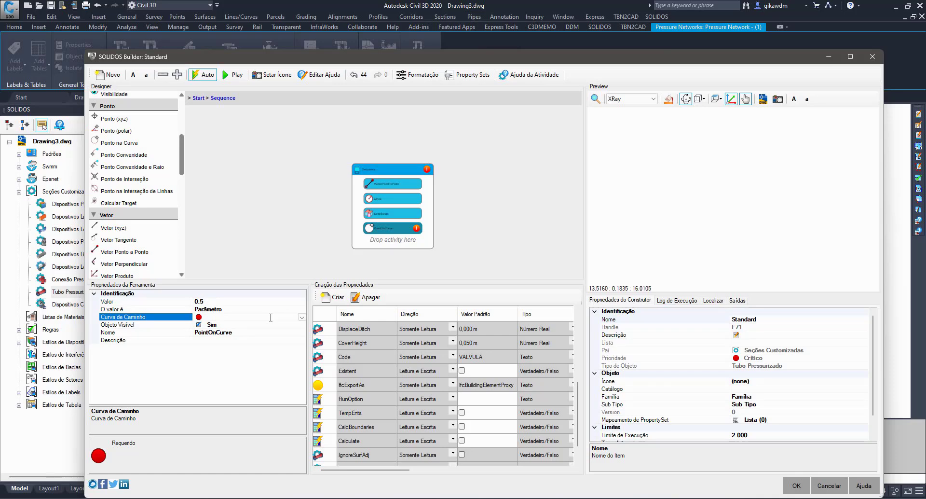
click(302, 317)
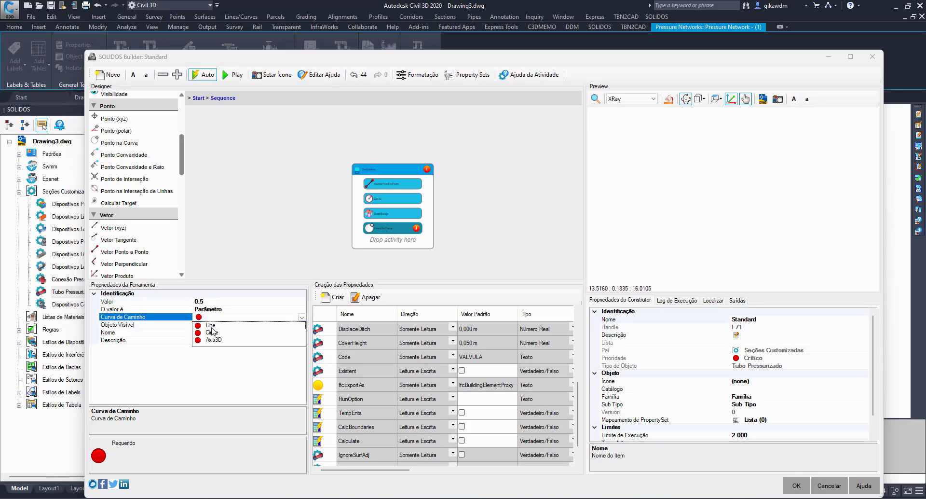
click(210, 326)
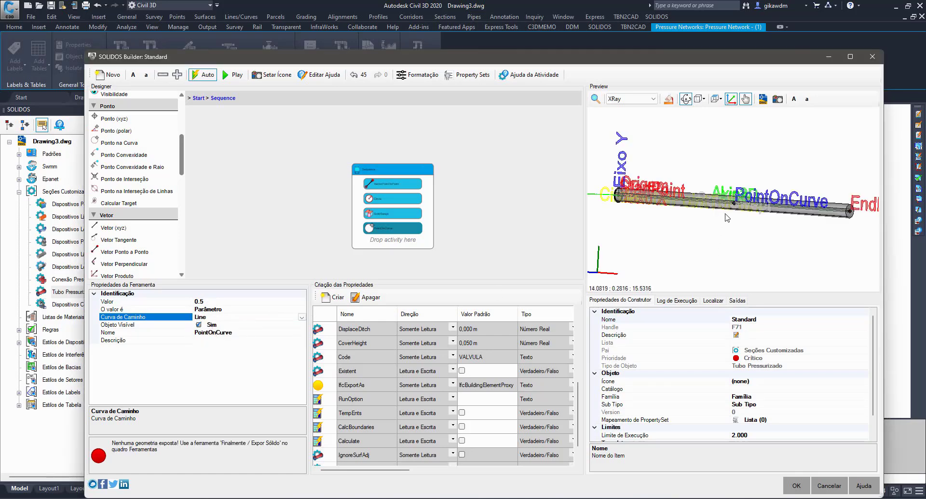
click(735, 204)
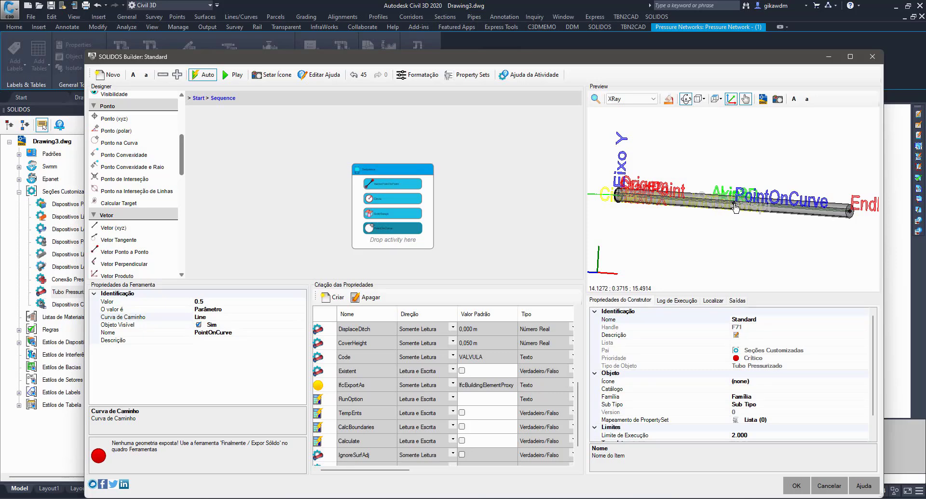
- Add a Vetor Perpendicular activity at the end of the sequence with VectorPointToPoint as its Vetor
mouse_move(184, 152)
mouse_down()
mouse_move(185, 173)
mouse_move(184, 157)
mouse_up()
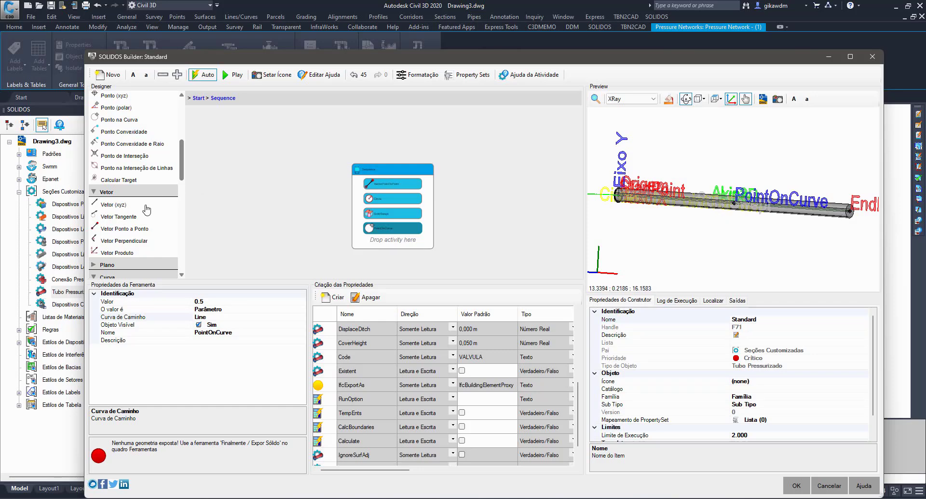
scroll(164, 219, down, 2)
drag(137, 194, 416, 246)
click(254, 301)
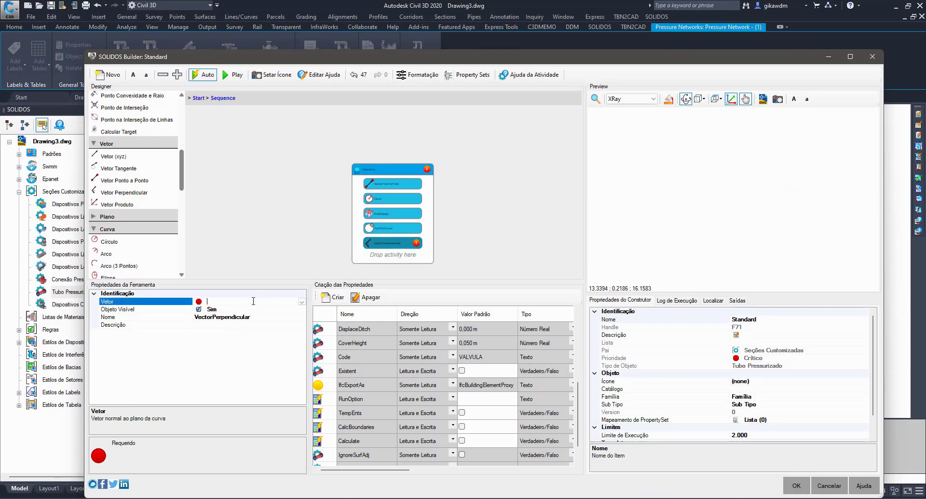
click(301, 302)
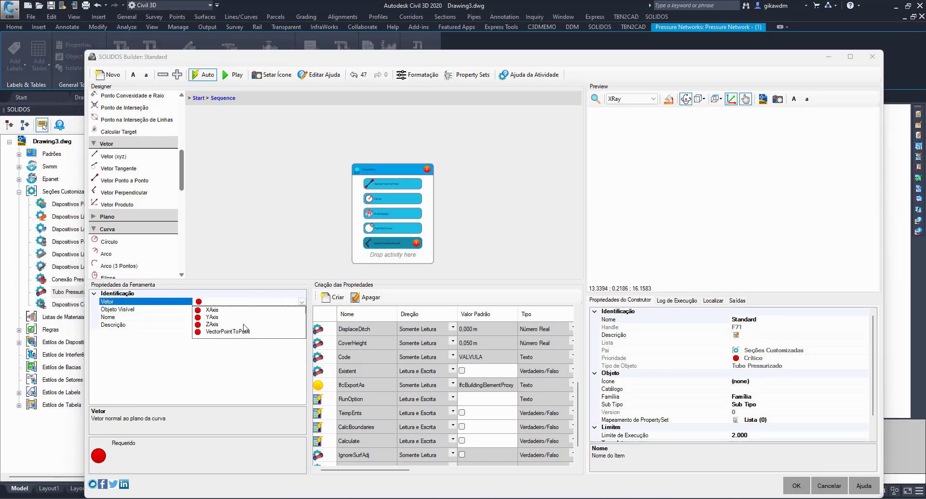
click(241, 332)
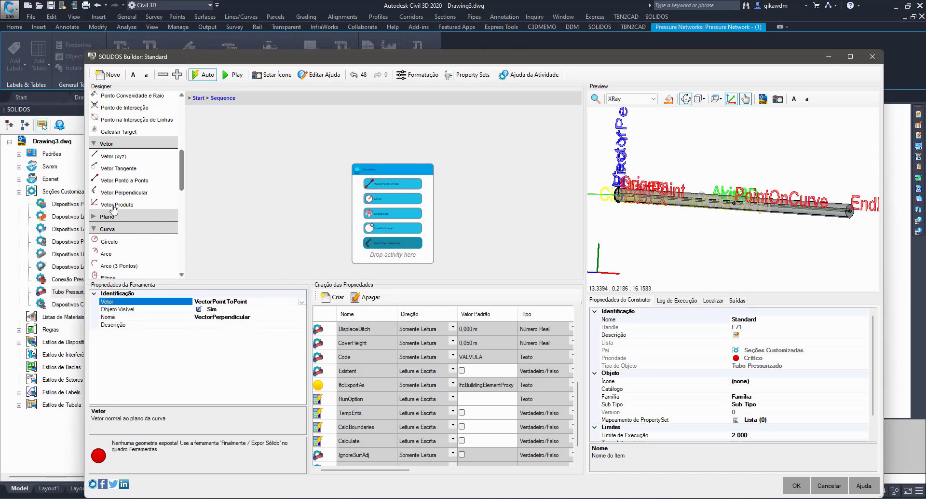
- Add a Vetor Produto activity below it with VectorPointToPoint as Vetor A and VectorPerpendicular as Vetor B
drag(116, 205, 351, 255)
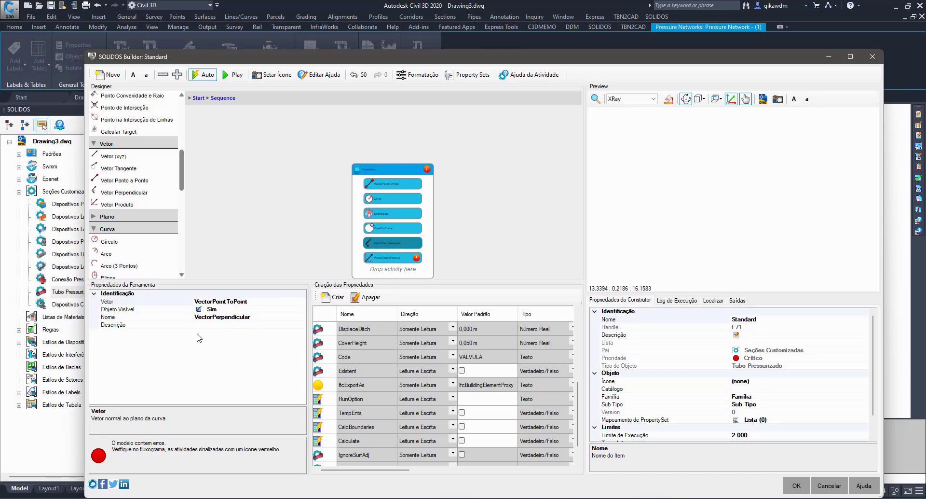
click(391, 257)
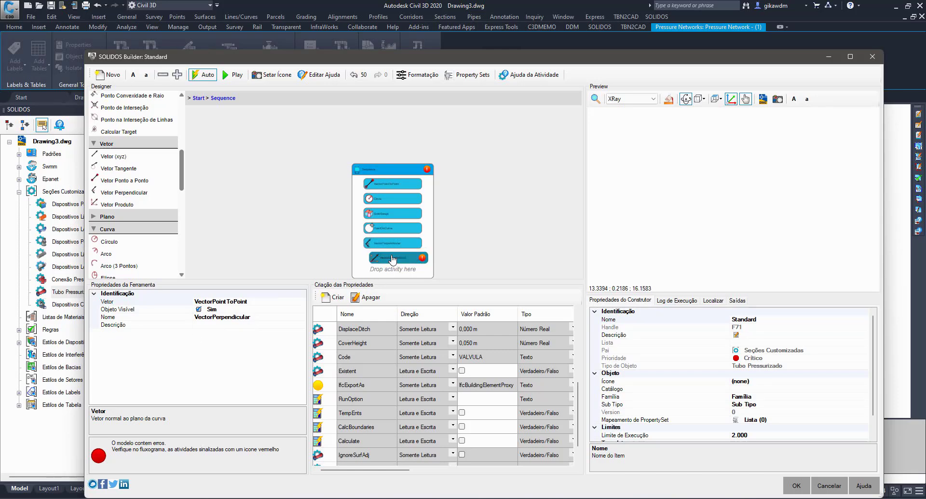
click(224, 302)
click(301, 302)
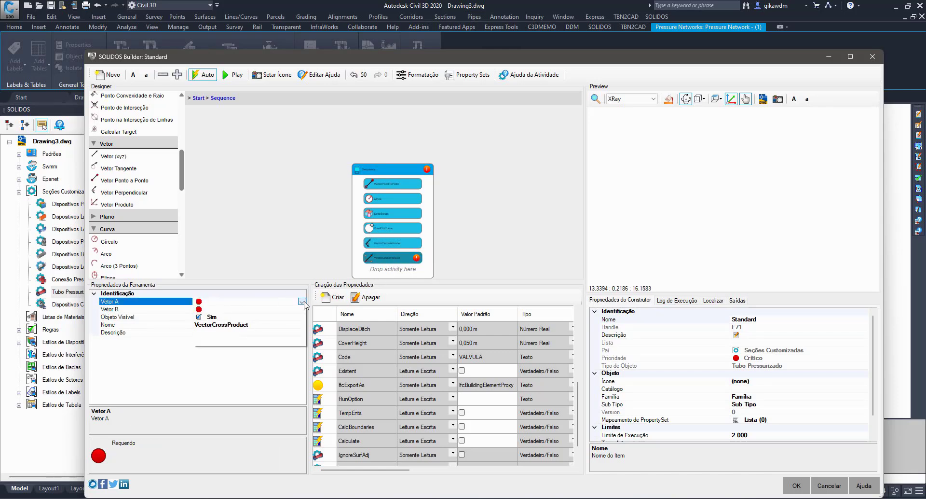
click(237, 332)
click(242, 310)
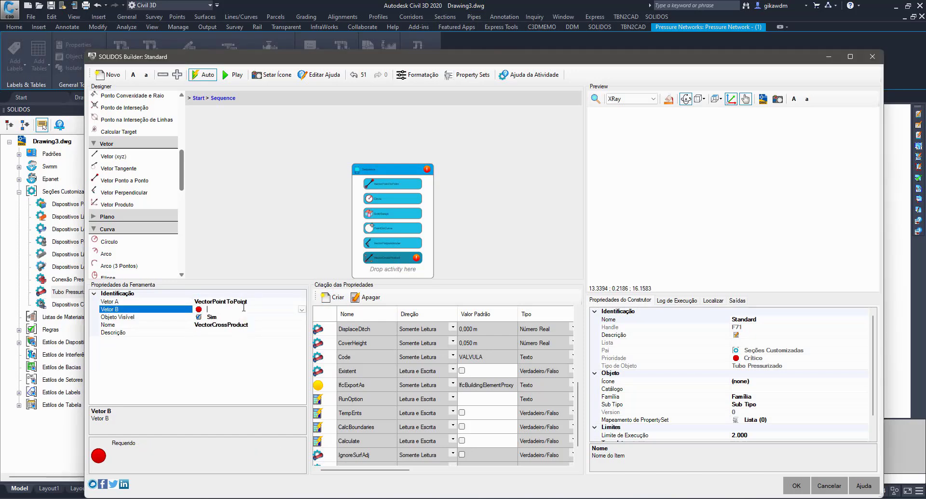
click(302, 309)
click(248, 346)
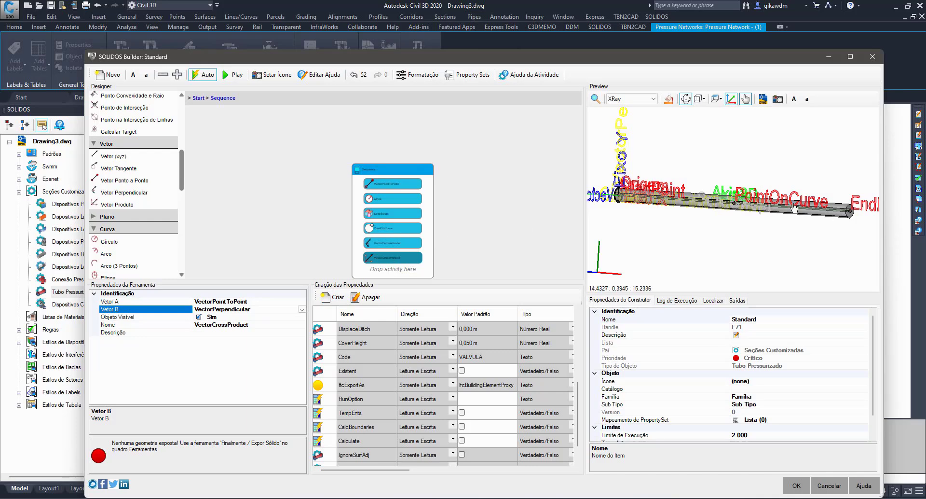
click(740, 220)
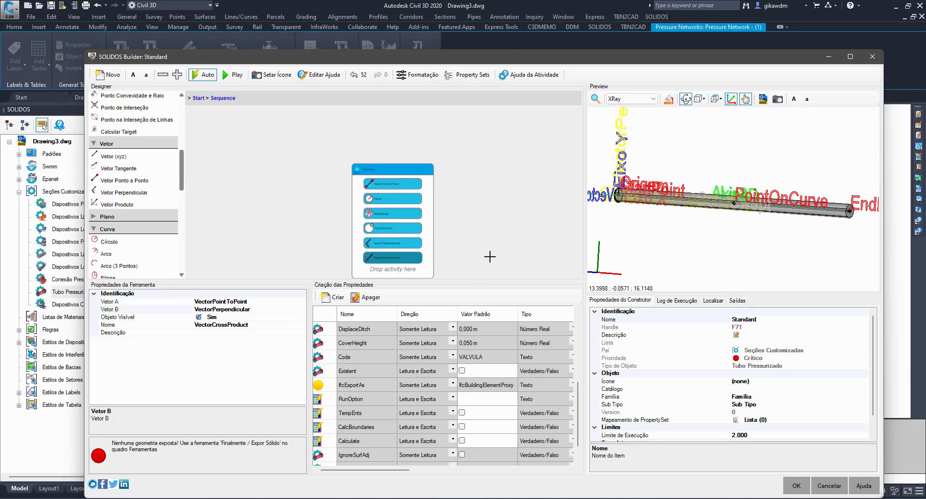
- Add a Sólido Predefinido activity at the end of the sequence and assign the 3D valve block as its Nome do Bloco
drag(490, 257, 485, 182)
scroll(176, 188, down, 10)
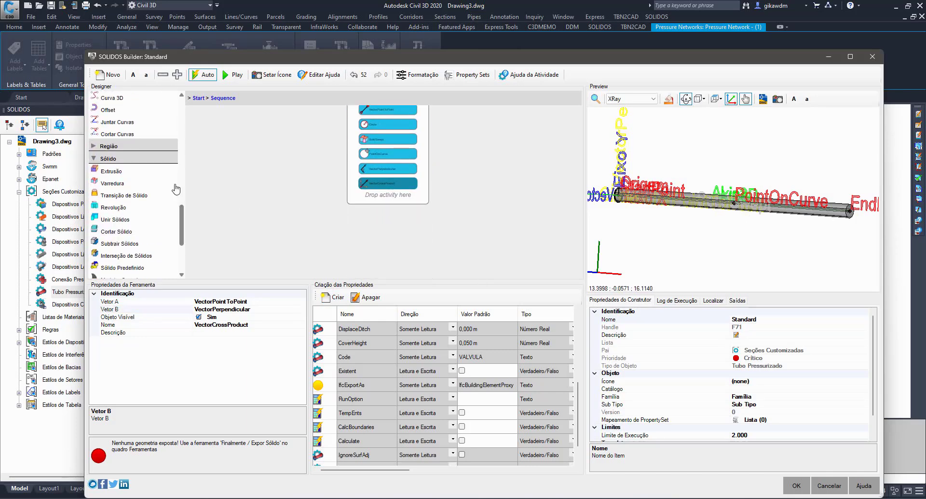
scroll(144, 174, up, 2)
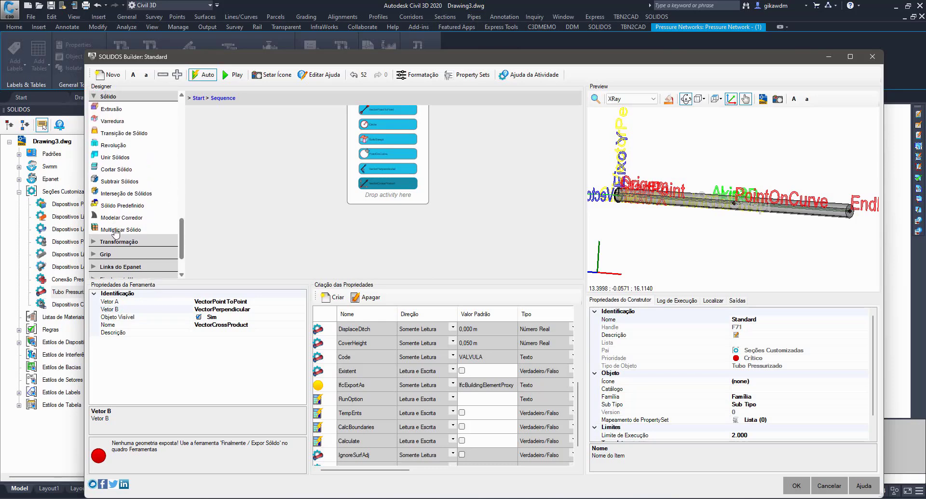
drag(117, 210, 389, 198)
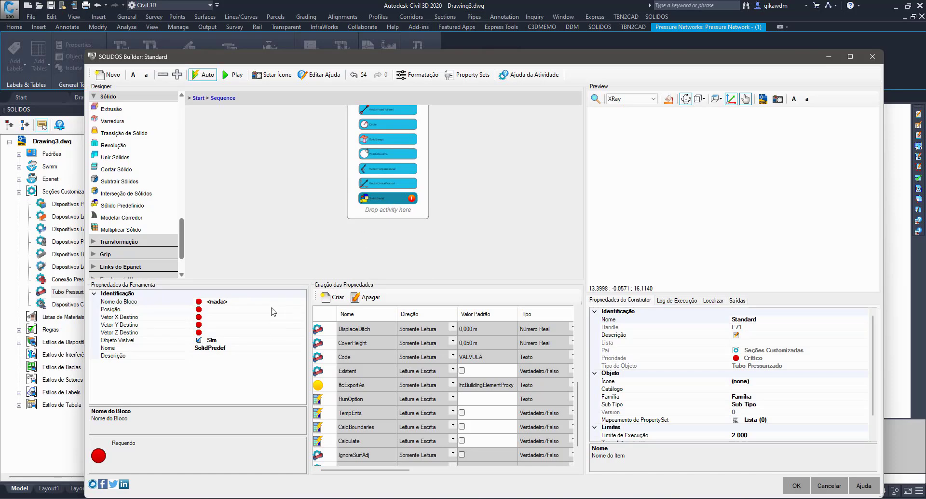
click(283, 301)
click(302, 302)
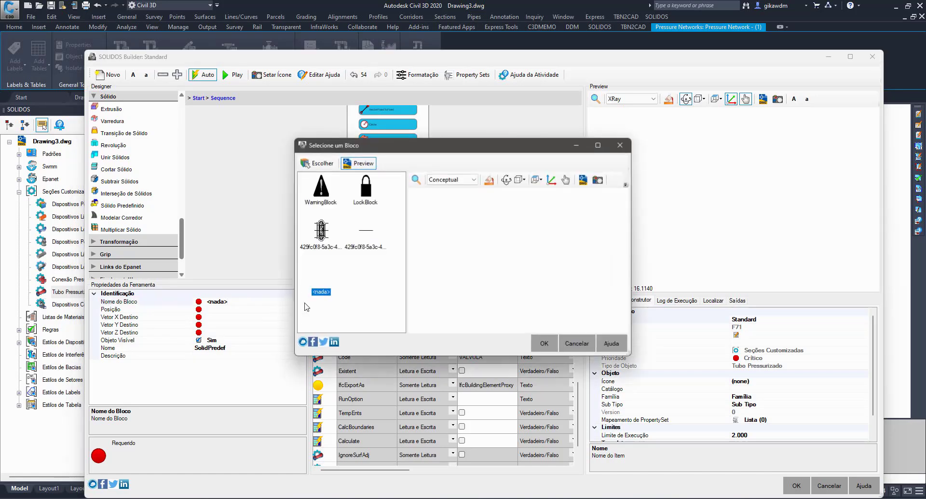
click(328, 240)
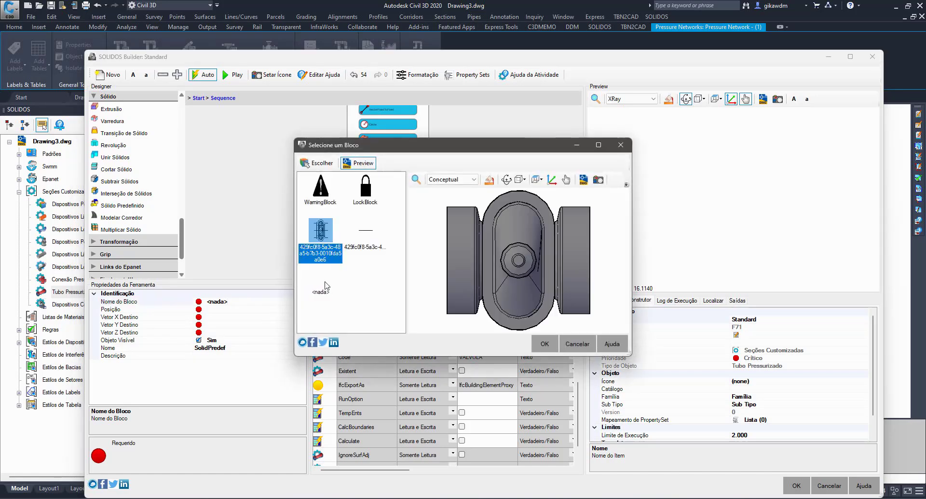
click(427, 309)
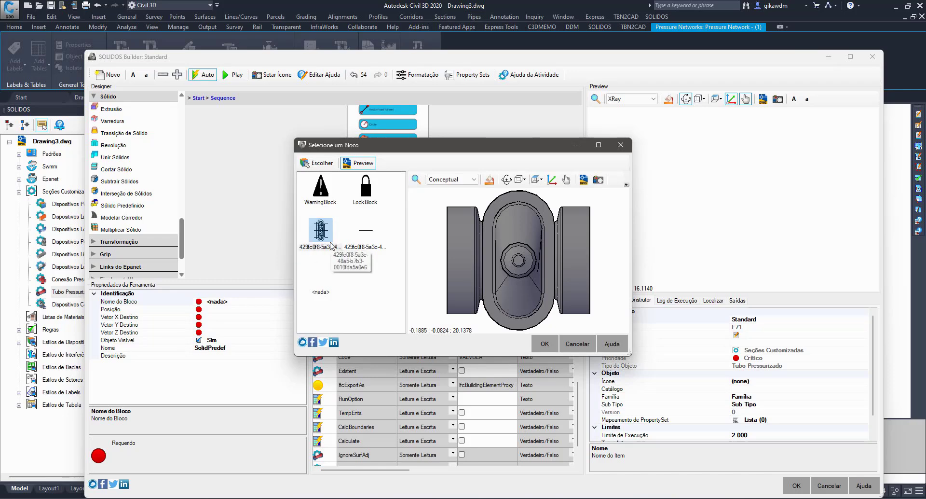
click(544, 343)
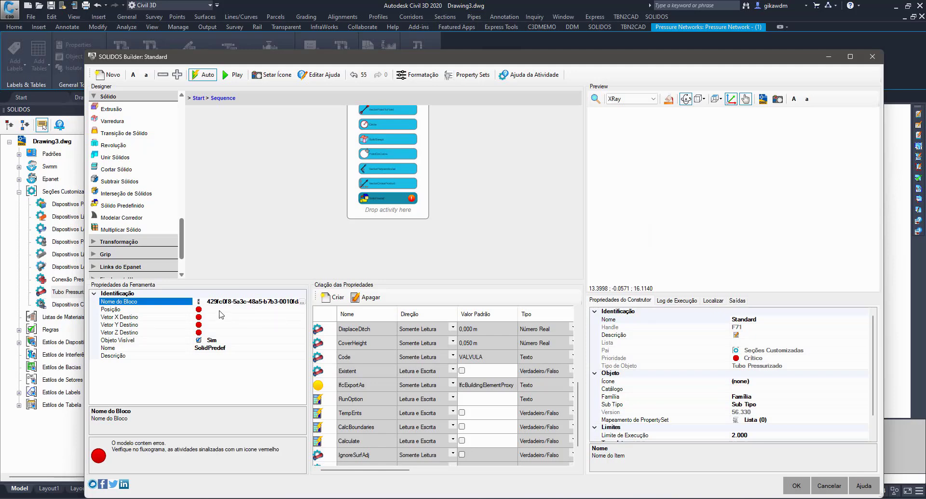
- Set the predefined solid's Posição to PointOnCurve and its Vetor X Destino to VectorPointToPoint
click(220, 310)
click(301, 310)
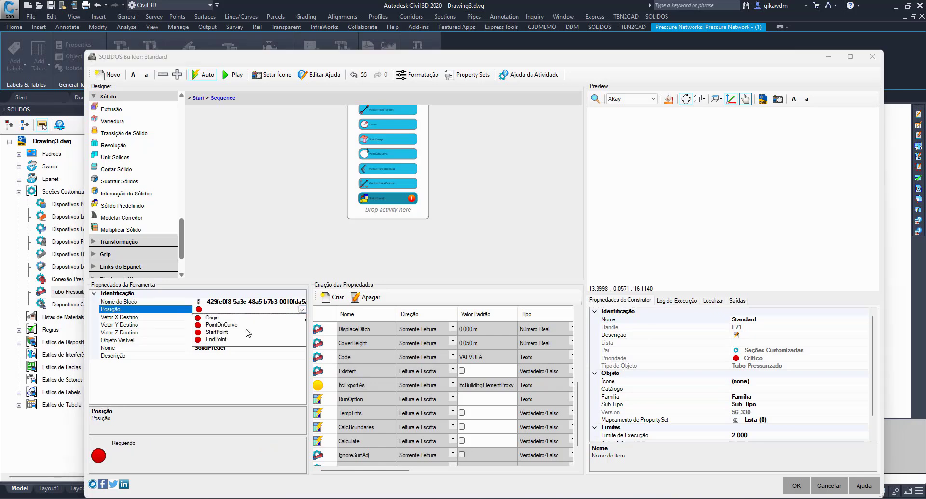
click(220, 325)
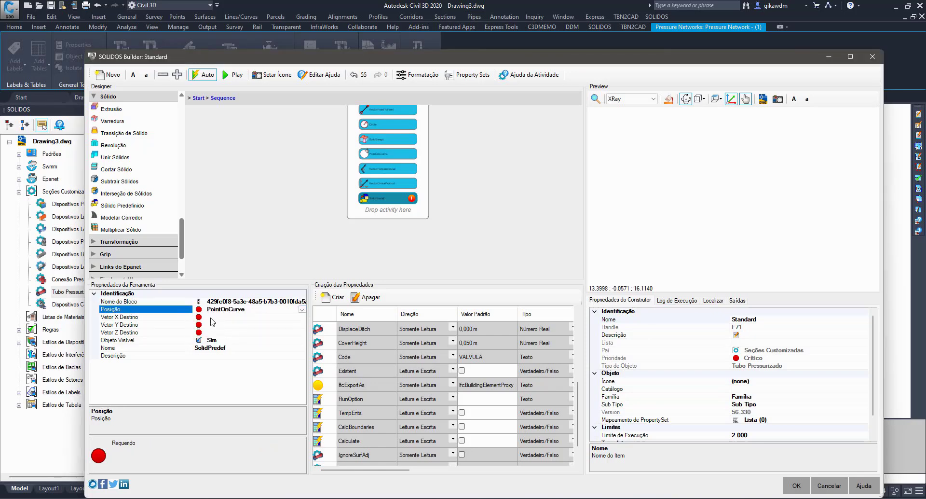
click(212, 317)
click(302, 318)
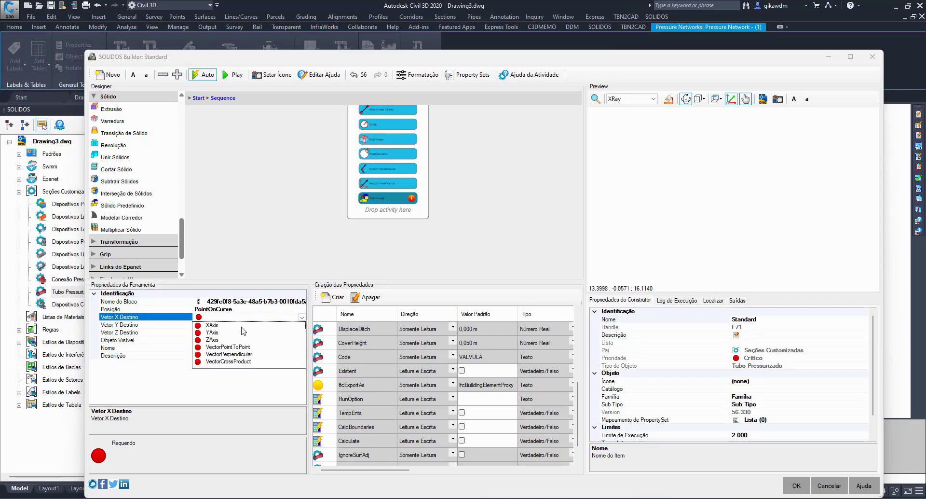
click(241, 347)
- Set the predefined solid's Vetor Y Destino to VectorPerpendicular and Vetor Z Destino to VectorCrossProduct
click(213, 325)
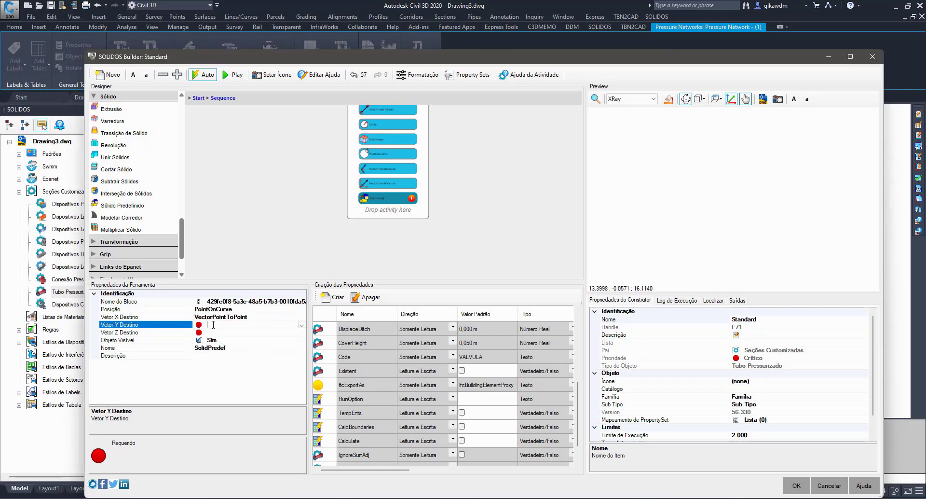
click(302, 325)
click(249, 361)
click(225, 333)
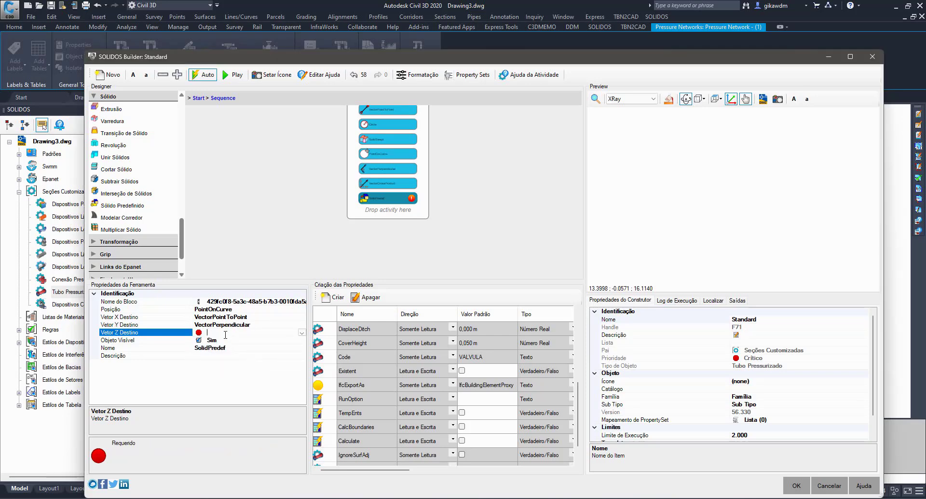
click(302, 332)
click(236, 377)
drag(667, 271, 610, 249)
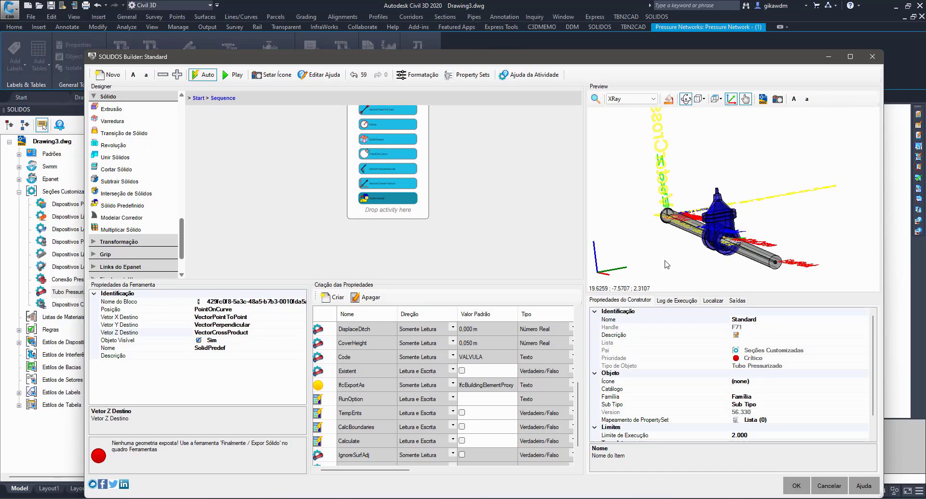
- Add an Expor Sólido activity at the end of the sequence with SolidPredef as its Expor Geometria
scroll(123, 236, down, 2)
click(121, 231)
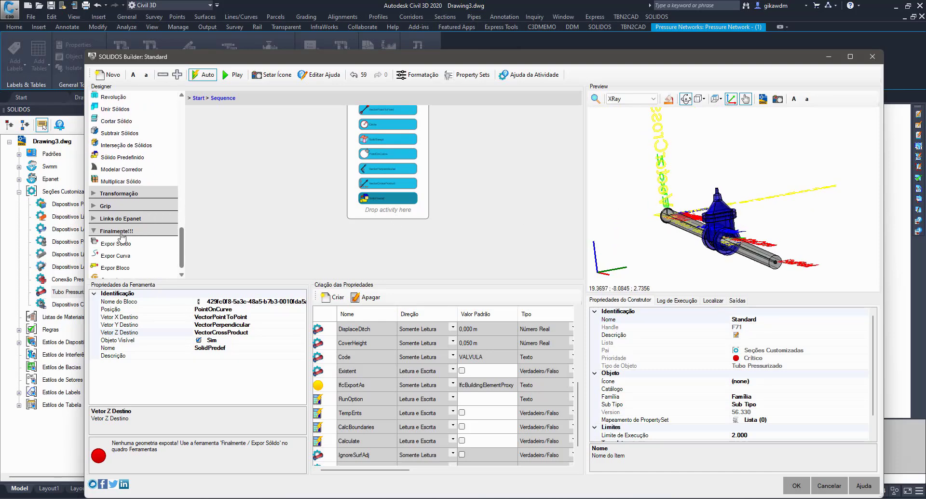
drag(119, 243, 389, 214)
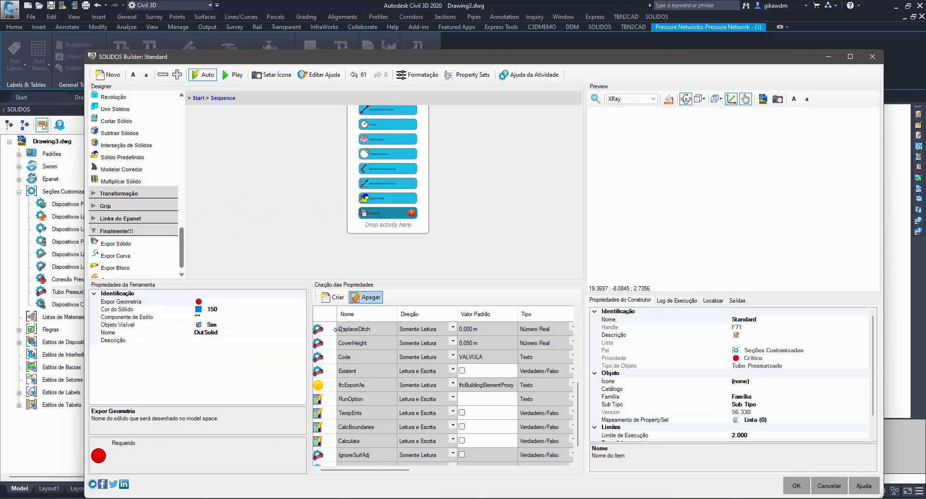
click(242, 302)
click(244, 302)
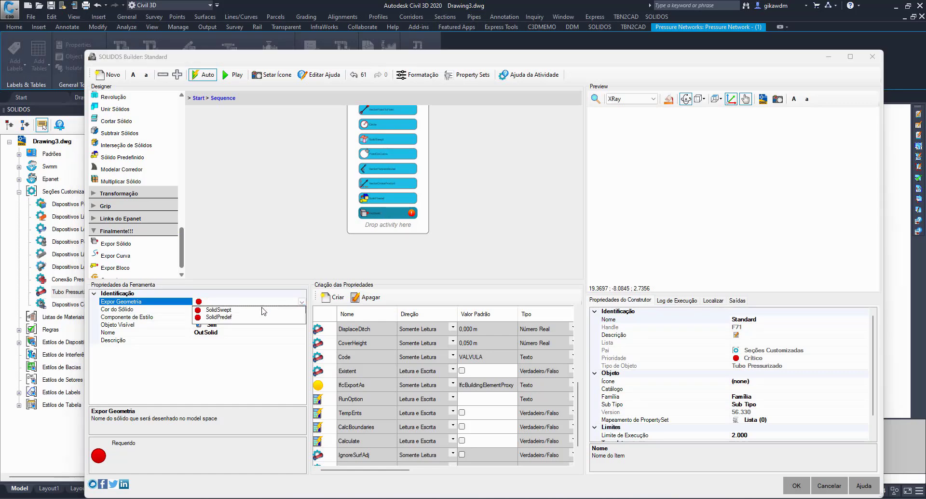
click(220, 317)
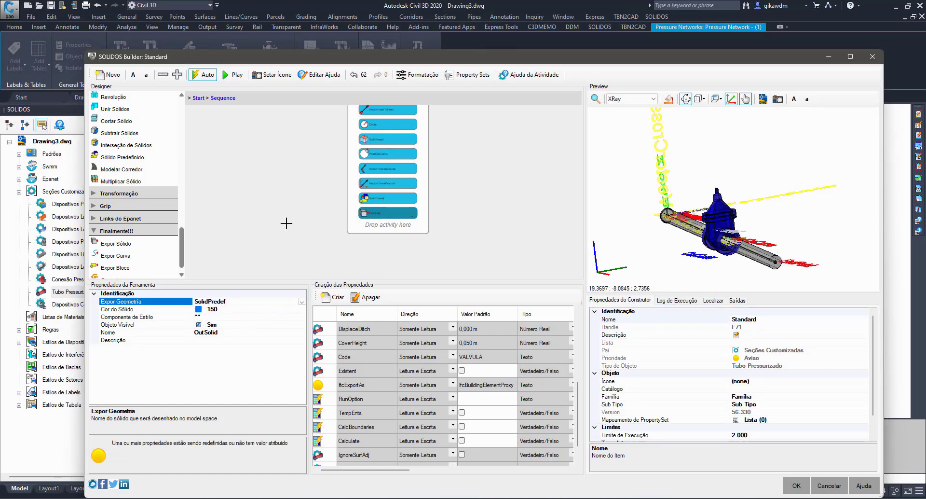
- Add a second Expor Sólido activity that exposes the SolidSwept pipe geometry
drag(120, 251, 383, 240)
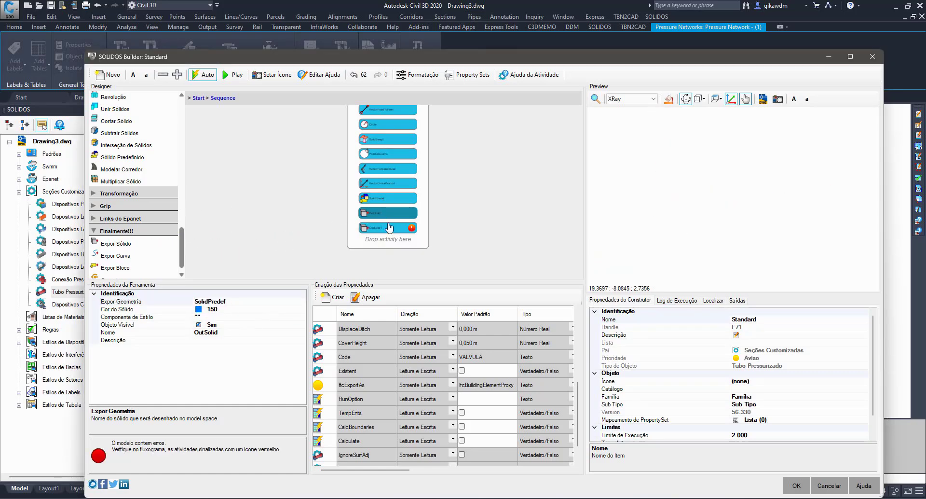
click(265, 302)
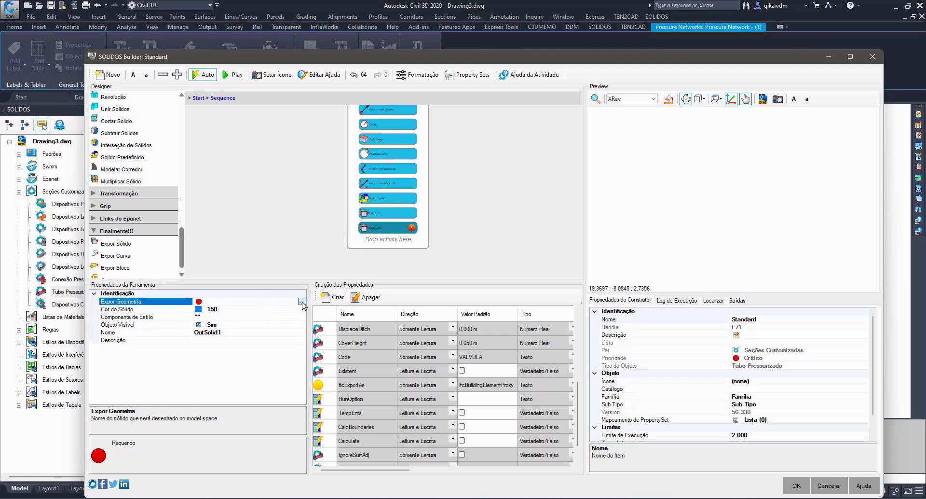
click(302, 302)
click(217, 310)
drag(724, 202, 764, 236)
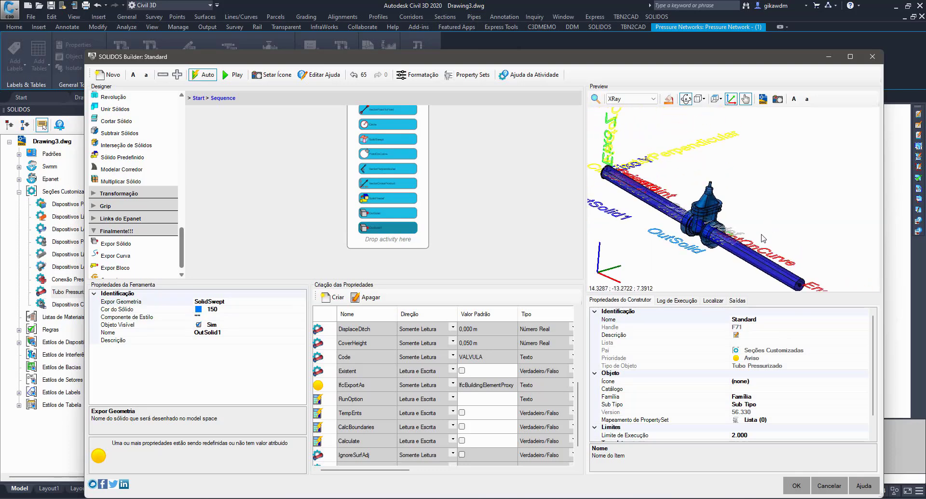
- Hide the construction geometry through the execution log and display the preview in the Conceptual style
click(694, 303)
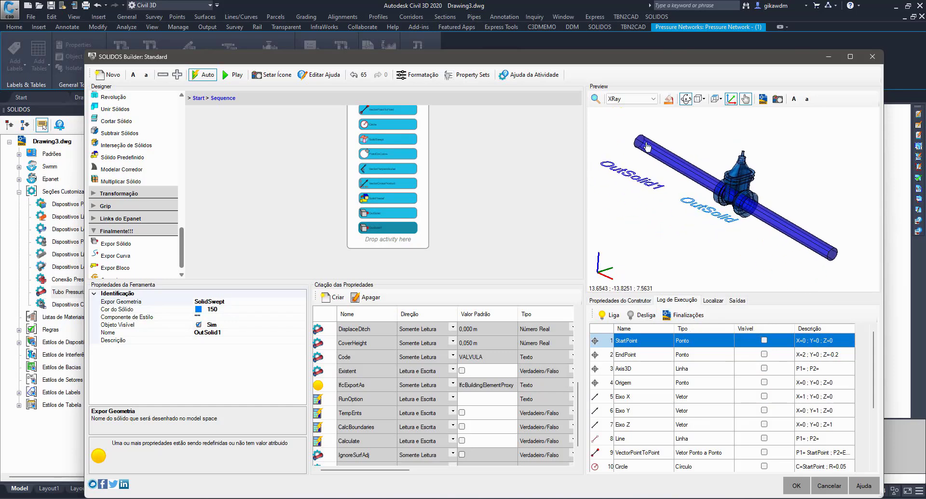
click(646, 98)
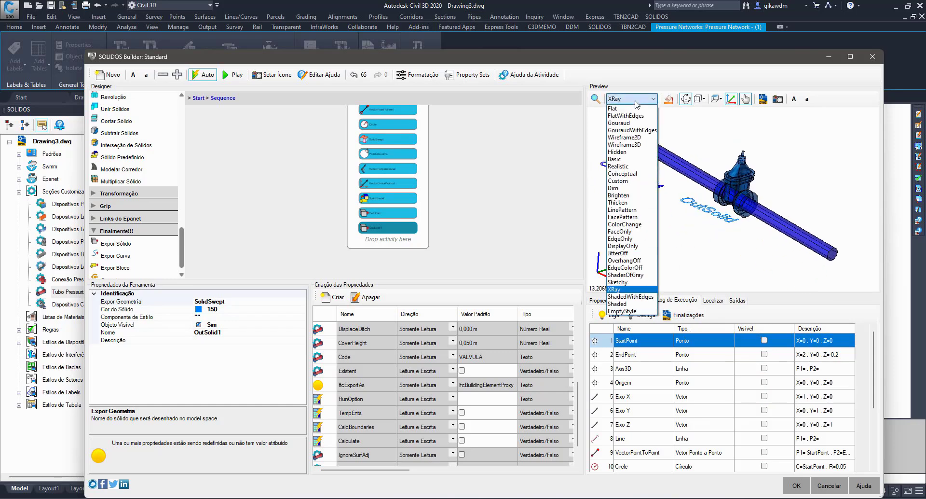
click(642, 174)
mouse_move(629, 53)
mouse_down()
mouse_move(553, 397)
mouse_move(685, 22)
mouse_move(639, 20)
mouse_move(620, 40)
mouse_up()
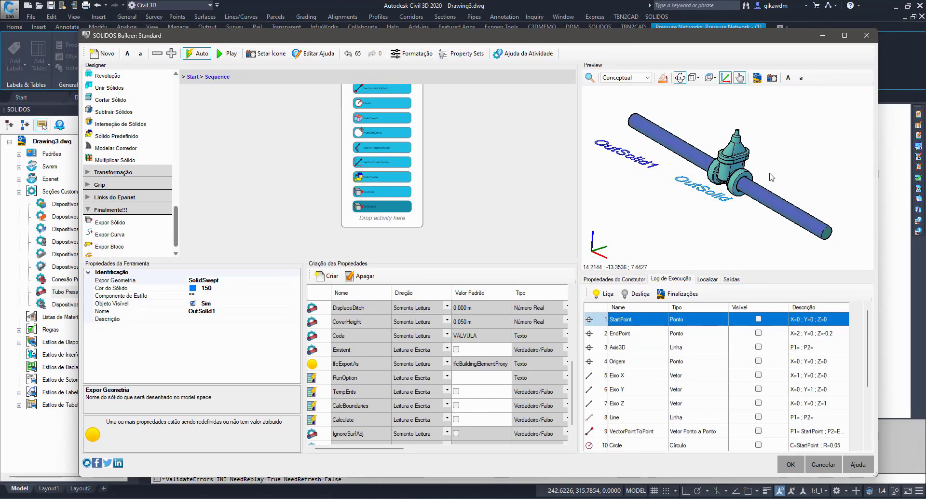
- Reveal the Transformação activities in the designer's activity list
scroll(140, 191, up, 2)
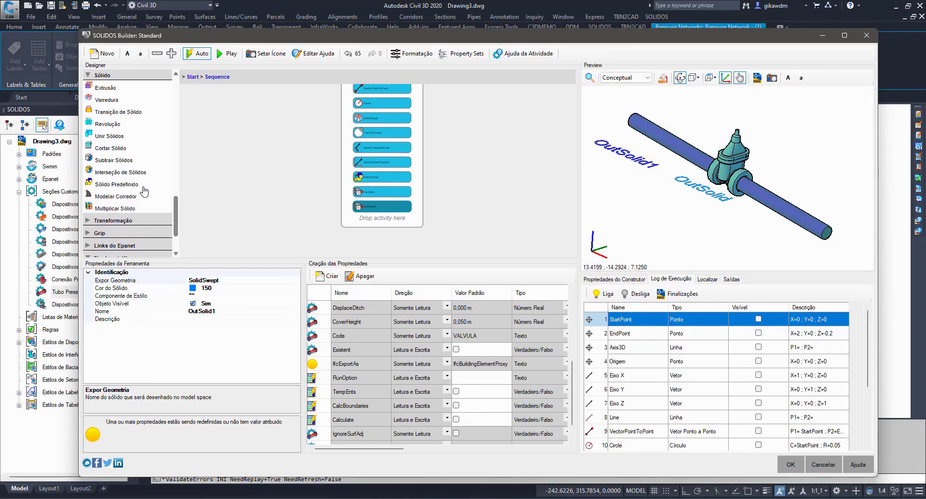
scroll(149, 197, down, 2)
click(123, 174)
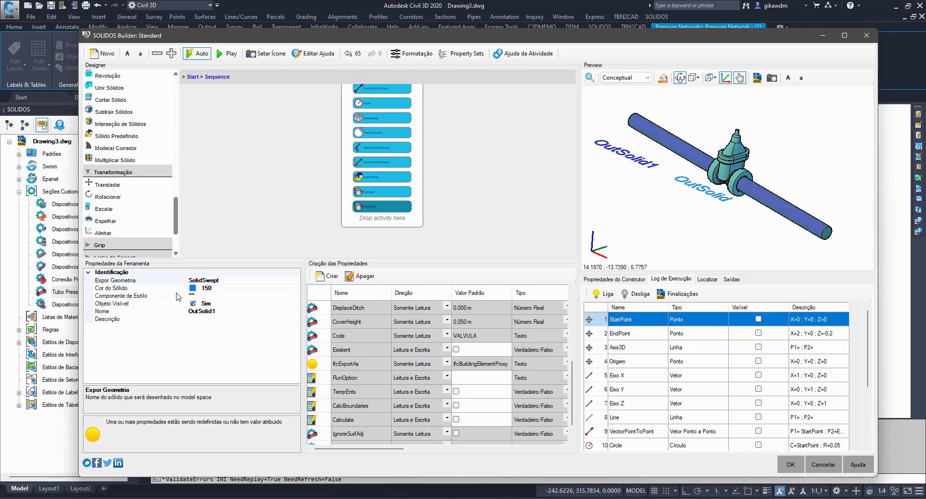
- Accept the finished valve pipe section, closing the builder, and collapse the Seções Customizadas group
click(346, 366)
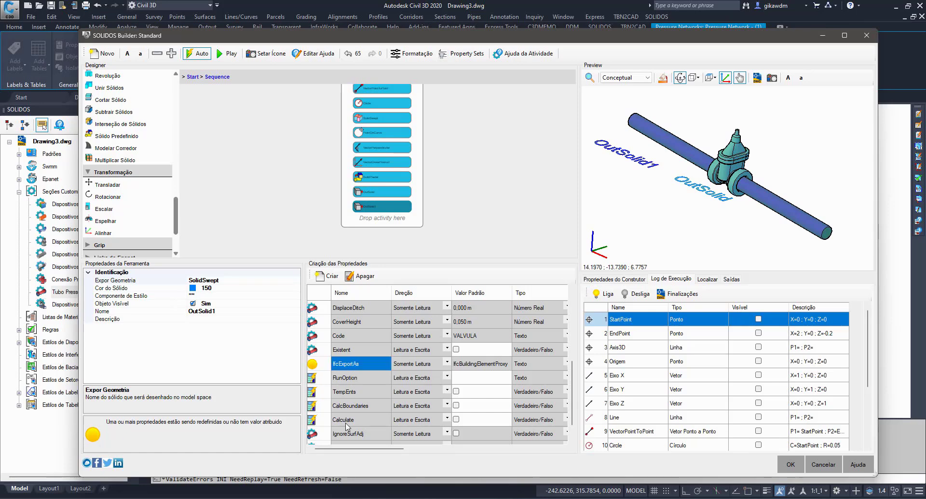
click(787, 469)
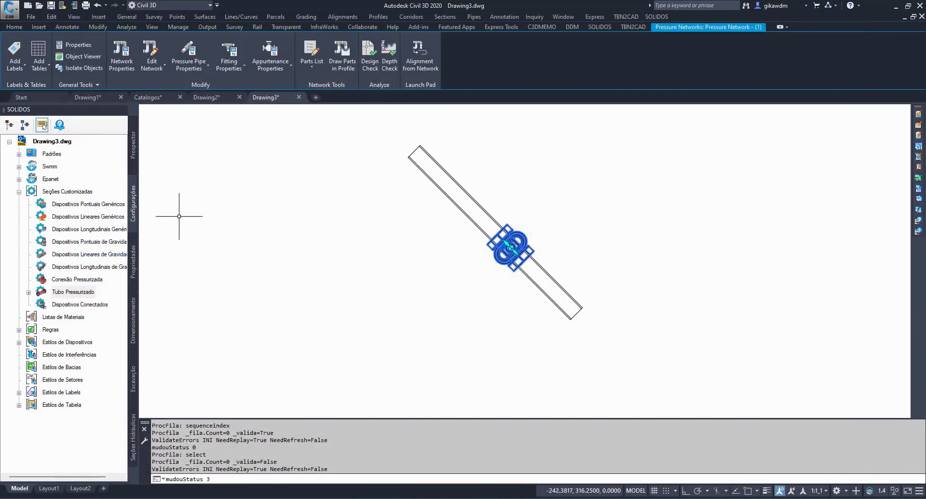
click(13, 196)
click(19, 192)
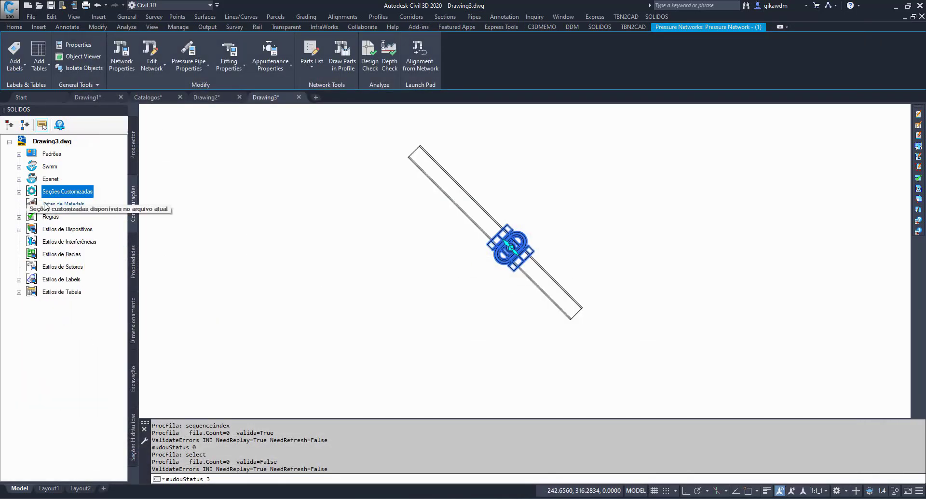
- Create a new materials list and add the Standard family from Tubo Pressurizado to it
right_click(54, 204)
click(79, 211)
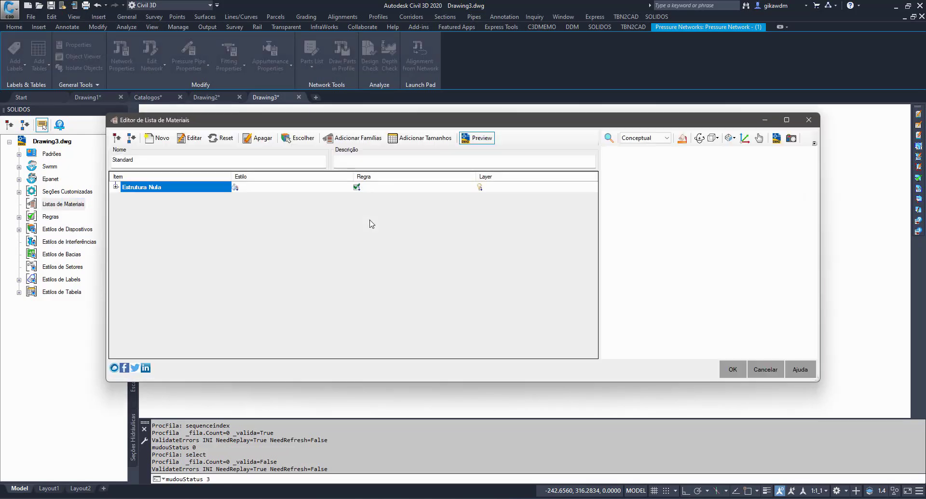
click(352, 138)
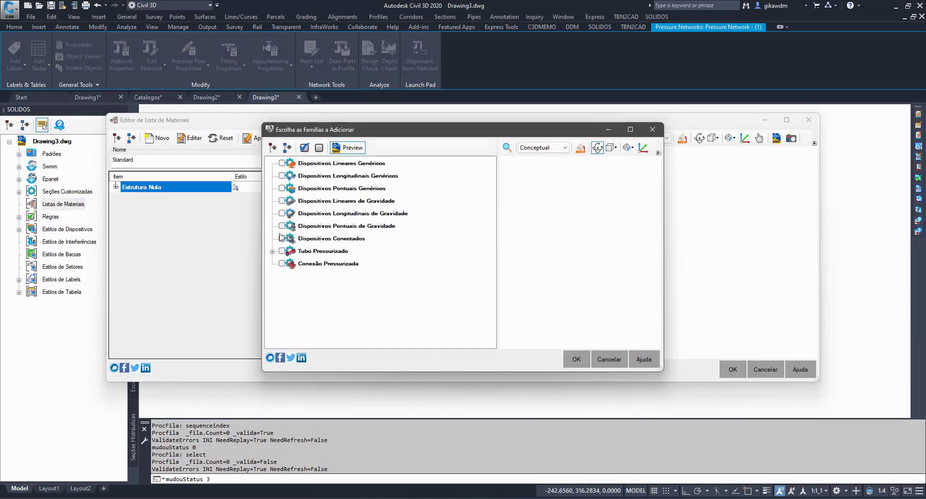
click(273, 251)
click(285, 264)
click(313, 275)
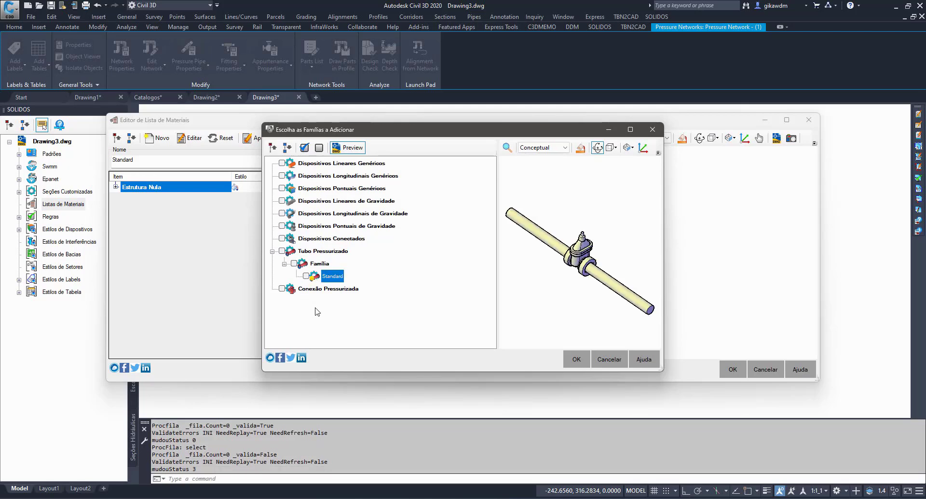
click(306, 276)
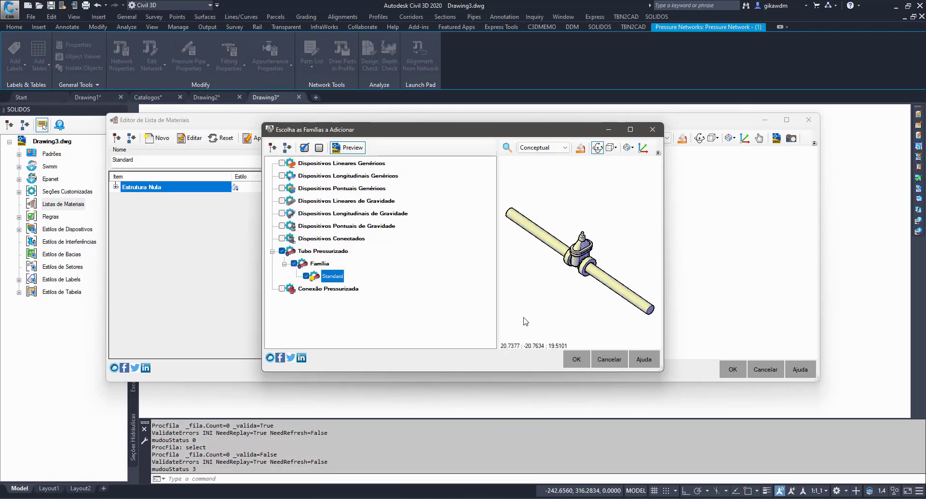
click(577, 359)
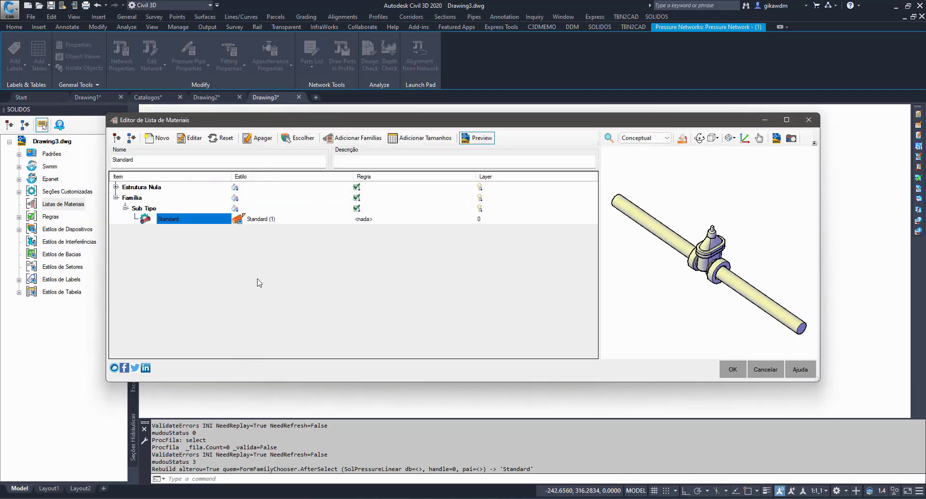
click(733, 370)
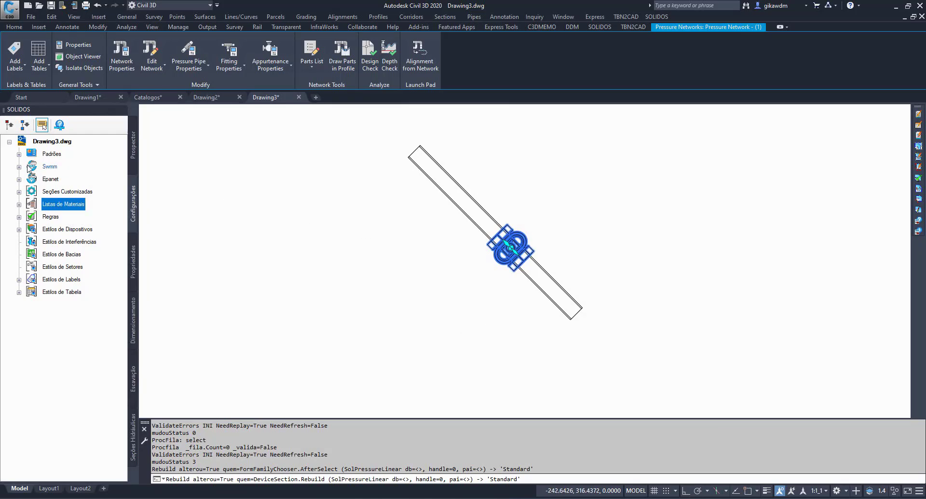
- Create a new Rede Pressurizada network with Standard as its Lista de Materiais
click(134, 144)
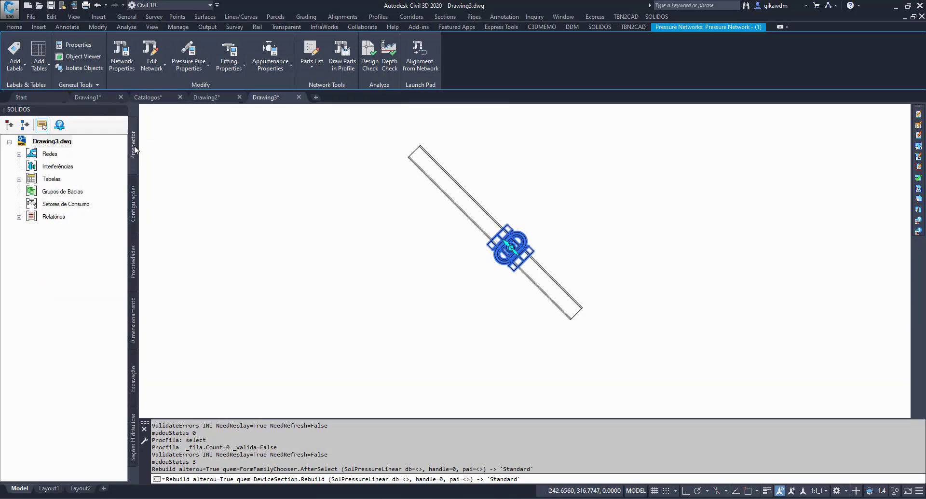
click(19, 154)
click(70, 204)
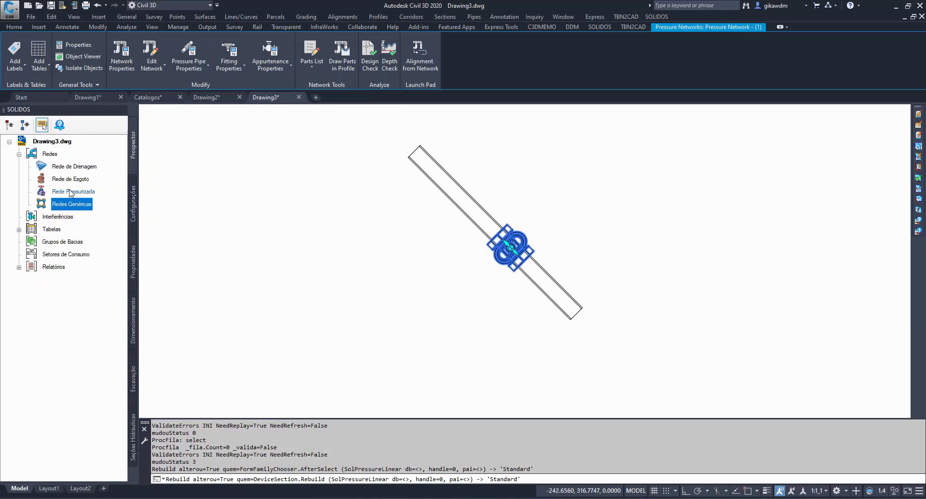
right_click(70, 193)
click(96, 195)
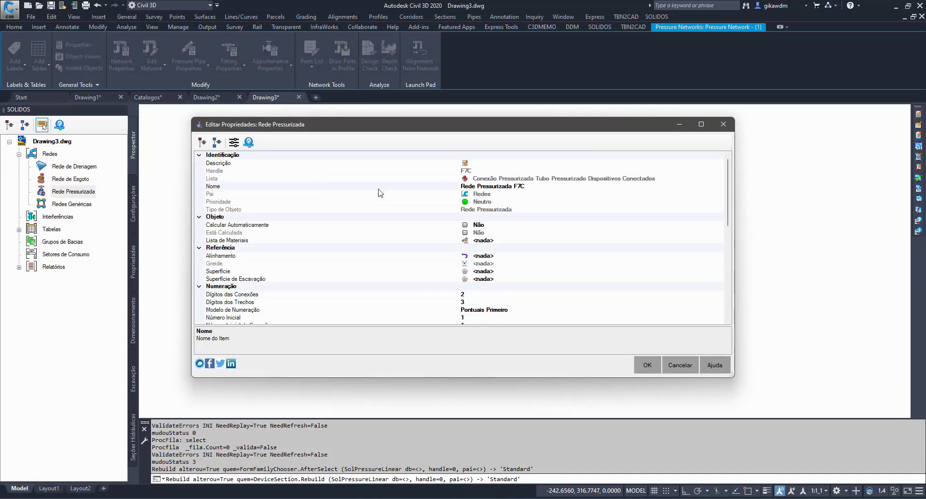
click(502, 241)
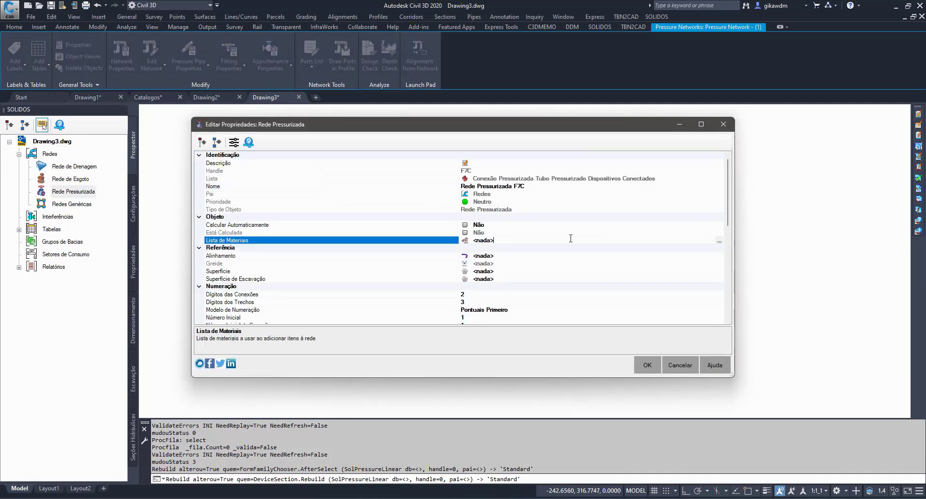
click(719, 240)
click(307, 190)
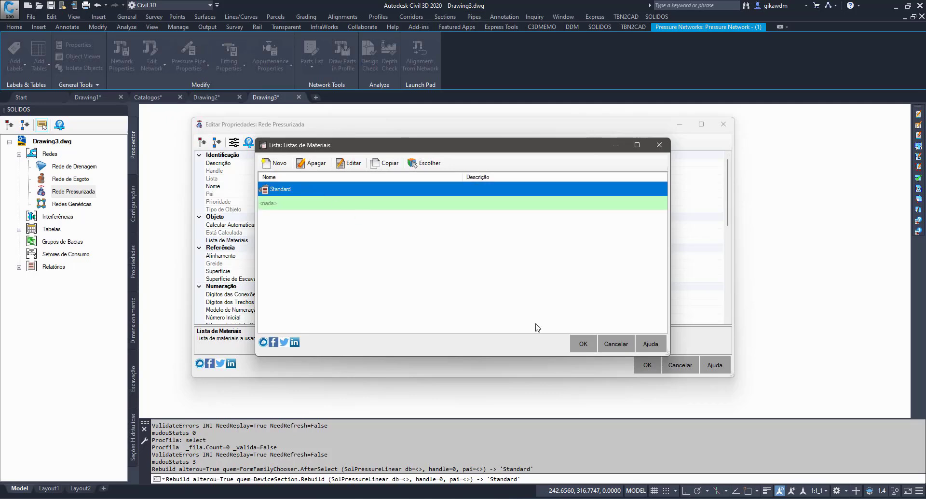
click(583, 344)
click(648, 365)
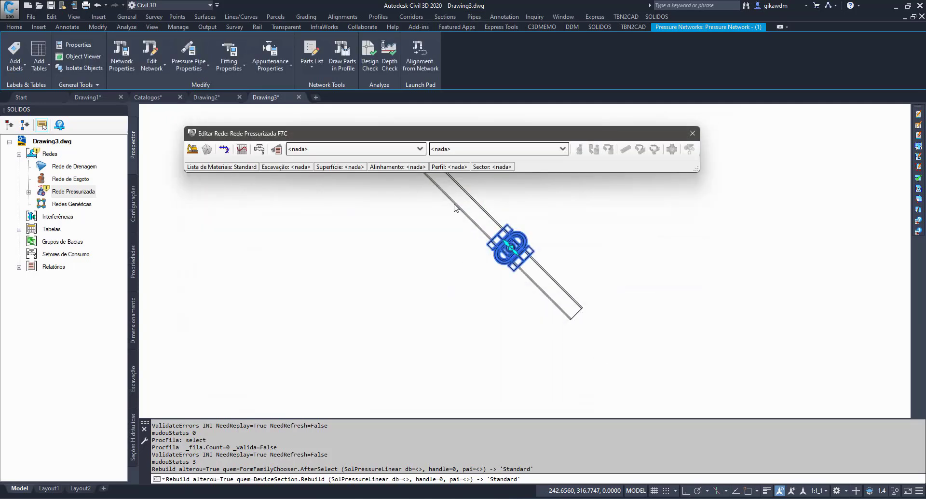
- Draw a pressurized pipe of the Standard section about 1.52 m long, diagonally and parallel to the existing Civil 3D pipe
click(466, 153)
click(440, 164)
click(446, 176)
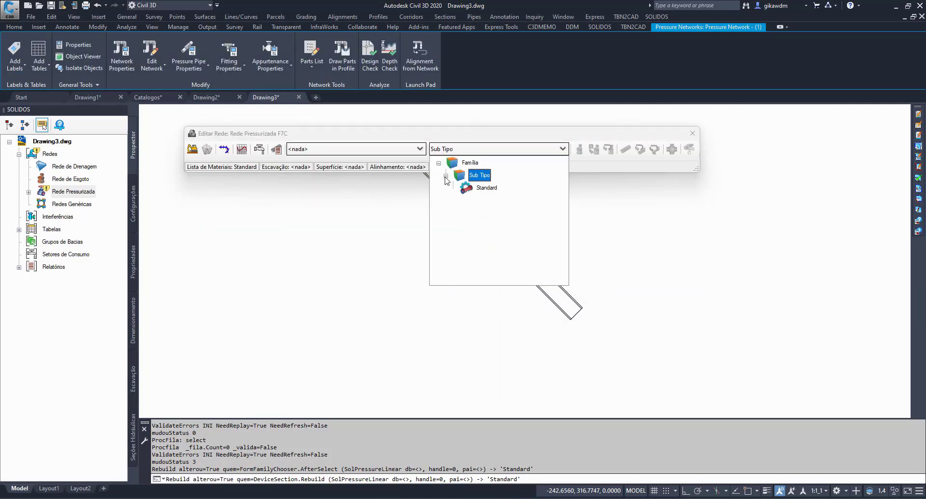
click(479, 190)
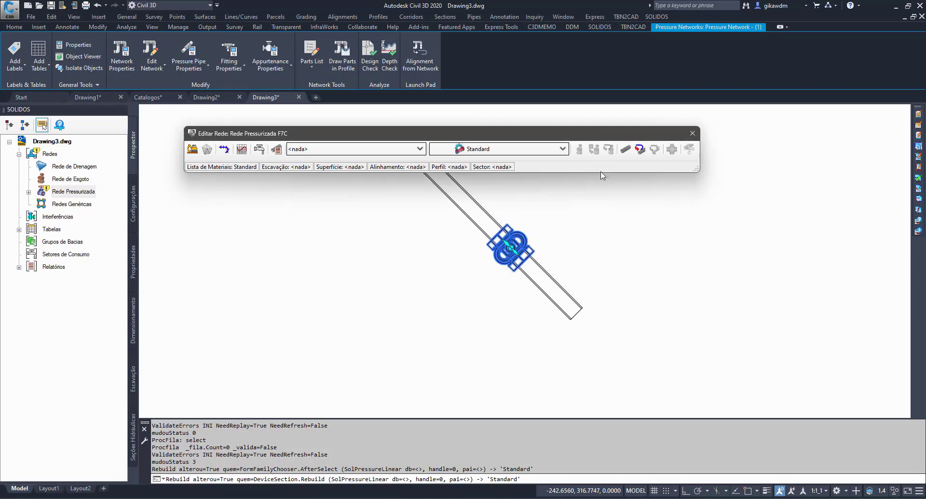
click(625, 149)
click(344, 220)
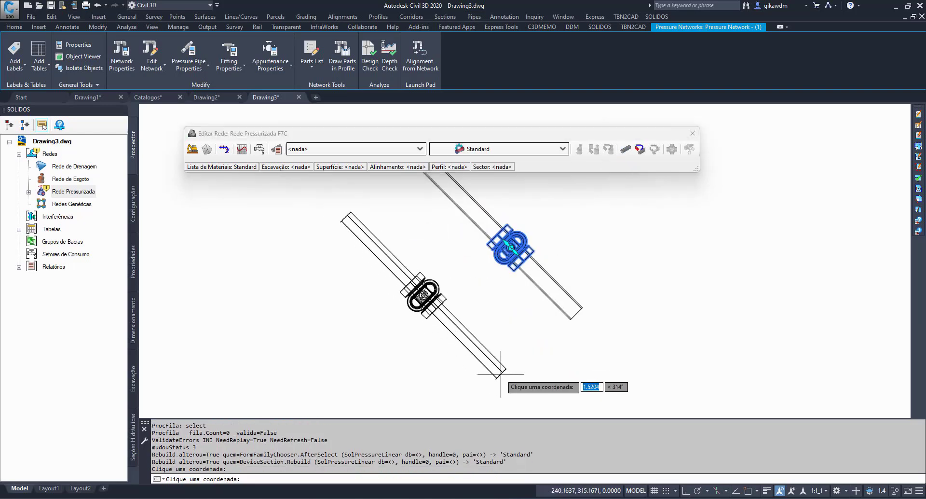
click(502, 373)
- Inspect the new SOLIDOS pipe with its valve in 3D in the Object Viewer and clear the selection
click(538, 324)
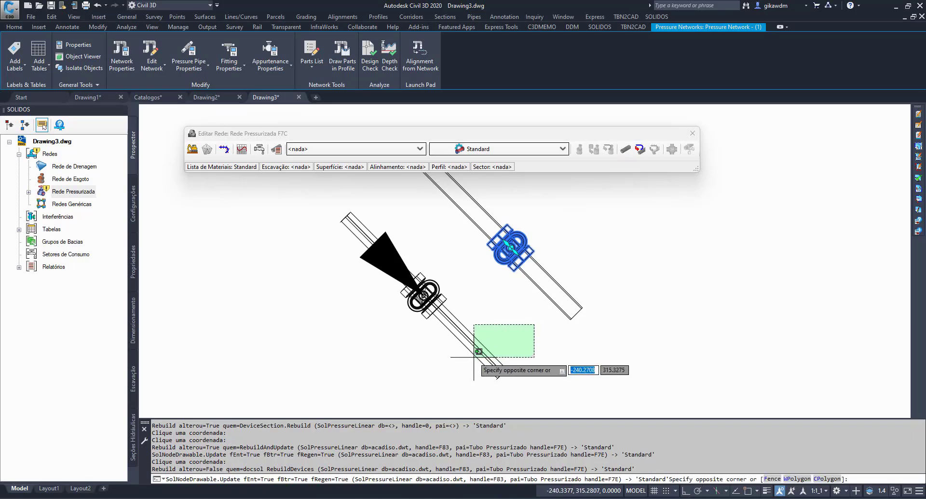
click(462, 367)
right_click(462, 367)
click(498, 465)
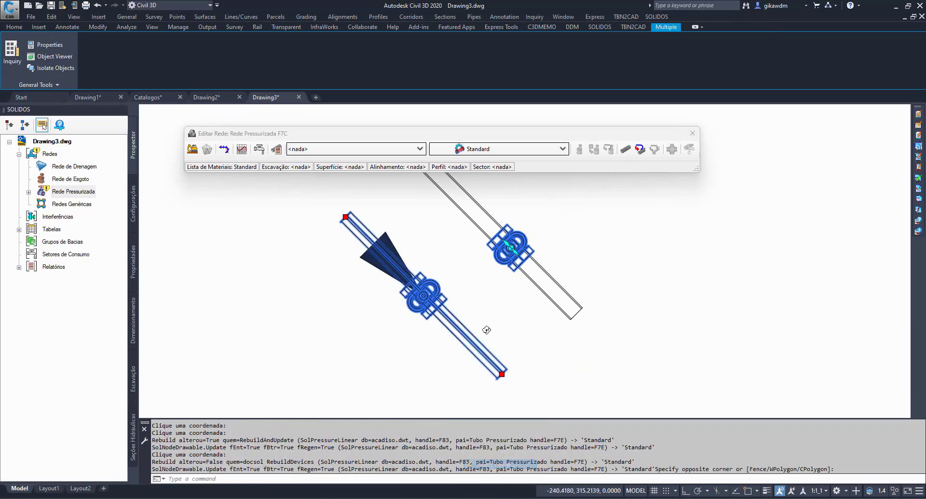
drag(492, 354, 645, 233)
key(Escape)
key(Escape)
key(Escape)
- Compare the new SOLIDOS pipe and the original Civil 3D pipe together in the Object Viewer
click(557, 217)
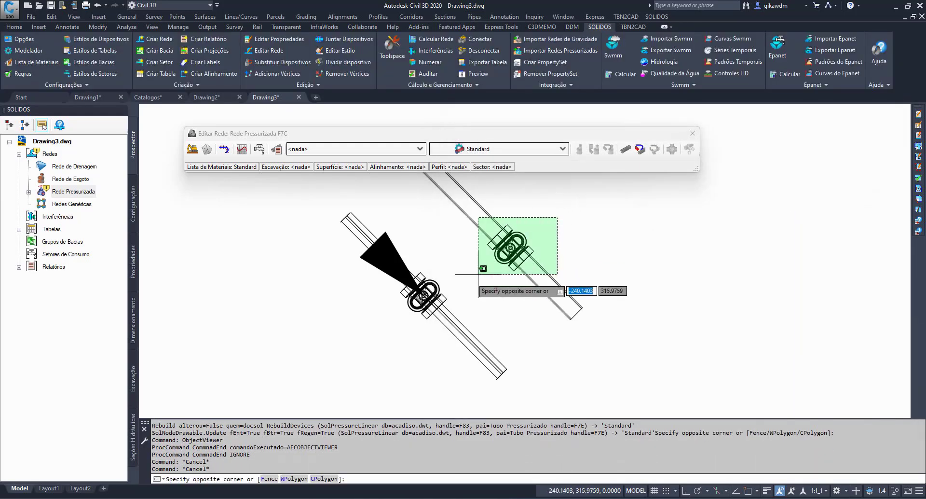
click(371, 332)
right_click(371, 332)
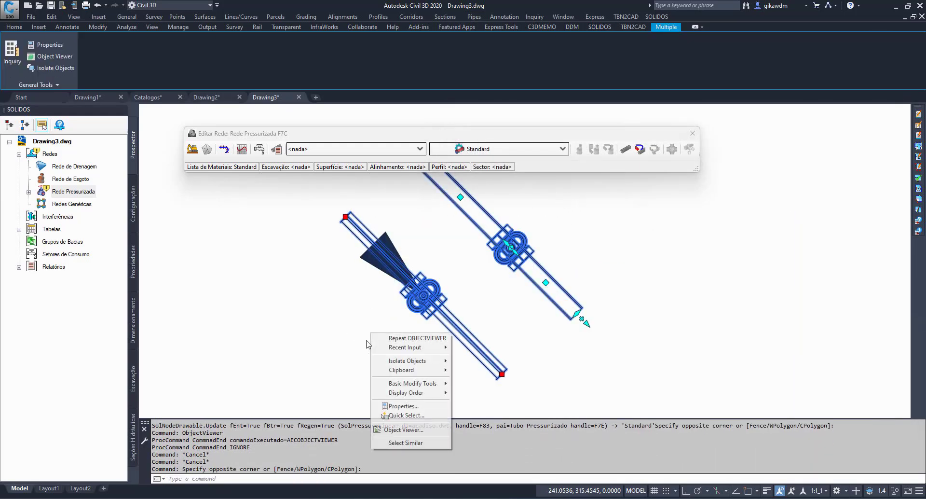
click(402, 430)
drag(666, 309, 638, 247)
key(Escape)
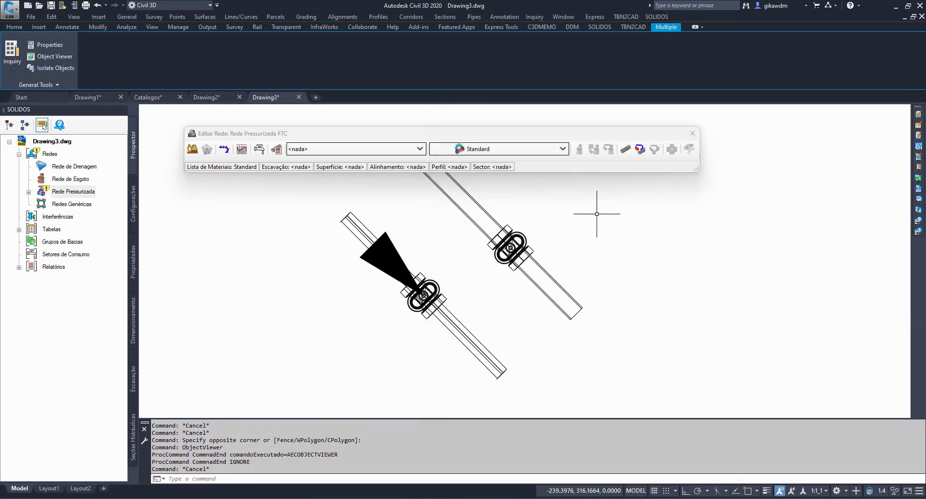
- End the editing of the pressurized network, closing its Editar Rede window
click(693, 131)
key(Escape)
key(Escape)
middle_drag(286, 263, 410, 258)
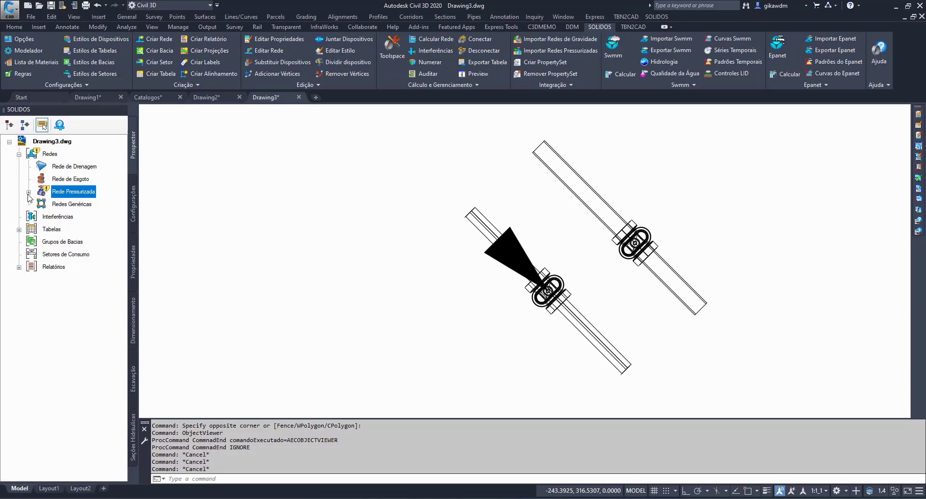
- Reopen the Standard section under Tubo Pressurizado in SOLIDOS Builder and enter its Sequence
click(134, 202)
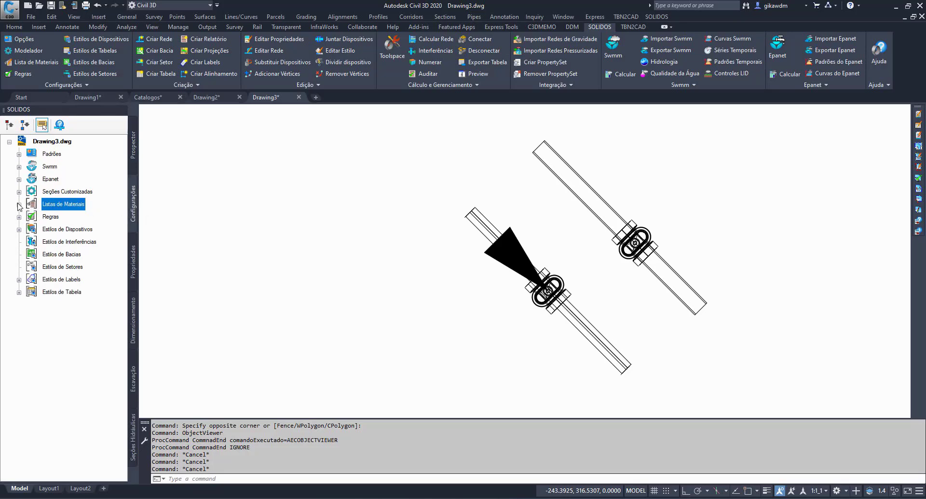
click(18, 192)
click(28, 293)
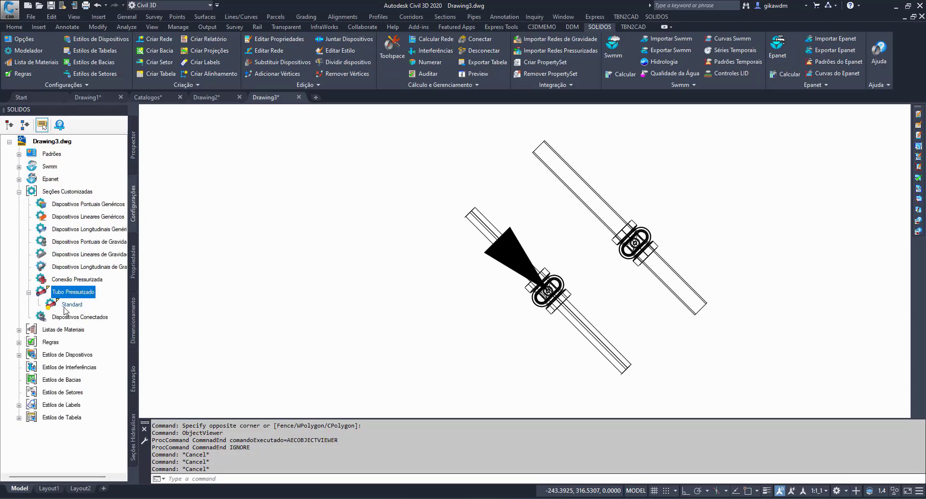
click(70, 304)
double_click(64, 307)
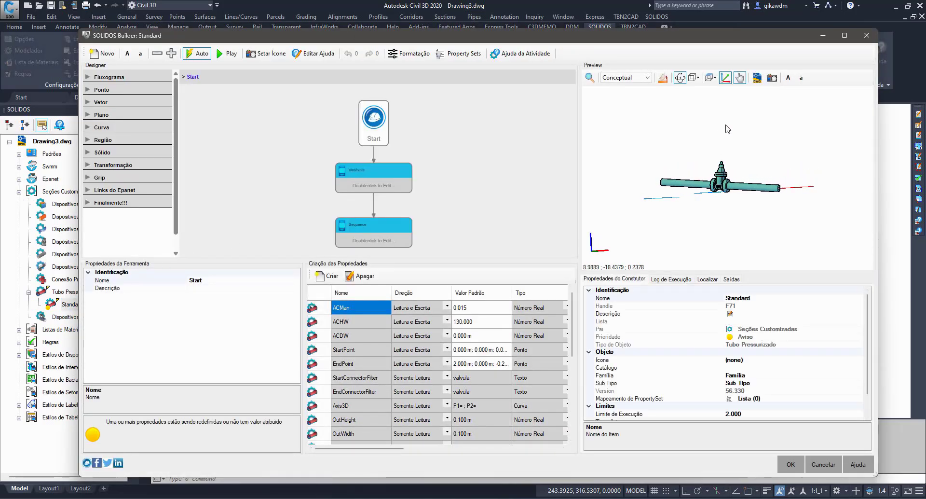
double_click(369, 228)
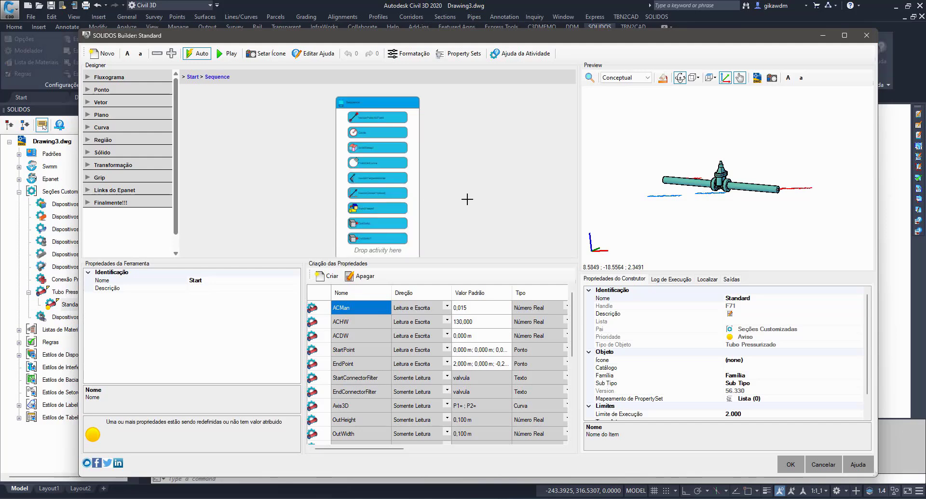
- Review every activity in the sequence from VectorPointToPoint to OutSolid1, close the builder and collapse the Seções Customizadas group
click(391, 112)
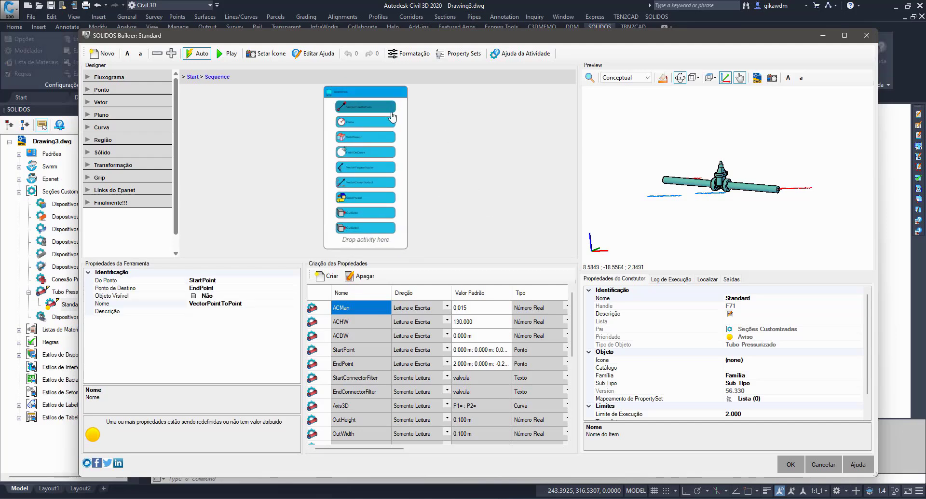
click(391, 122)
click(389, 137)
click(388, 155)
click(387, 168)
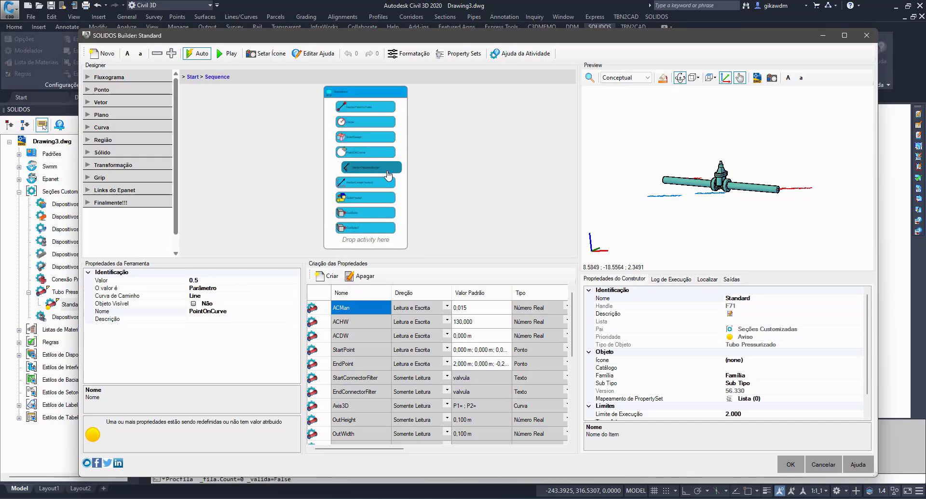
click(387, 184)
click(387, 197)
click(386, 213)
click(386, 227)
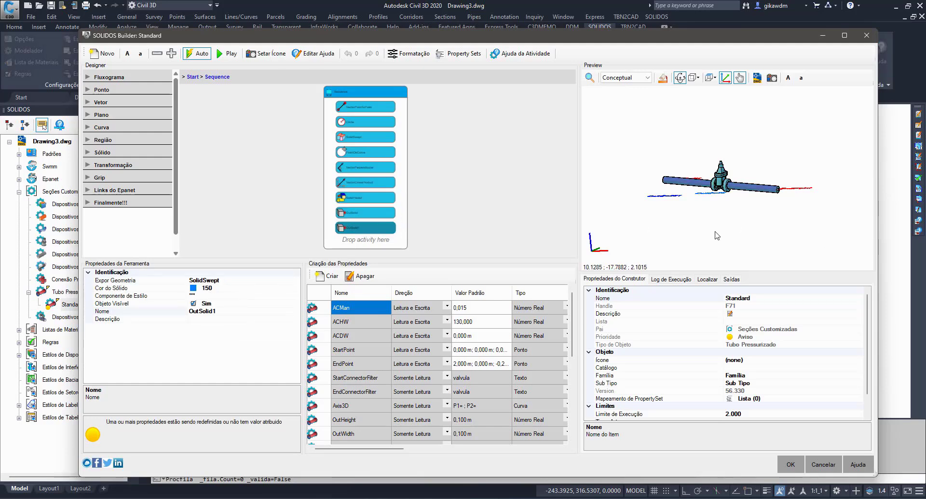
click(791, 464)
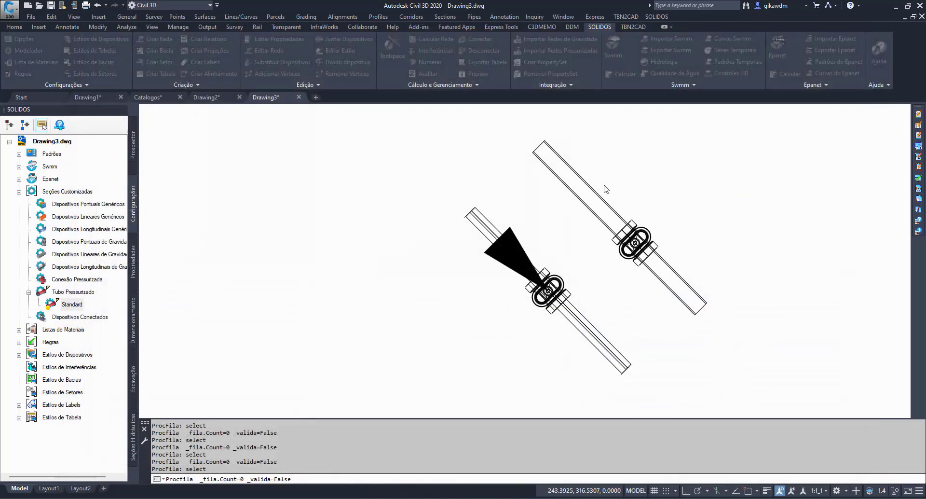
click(18, 192)
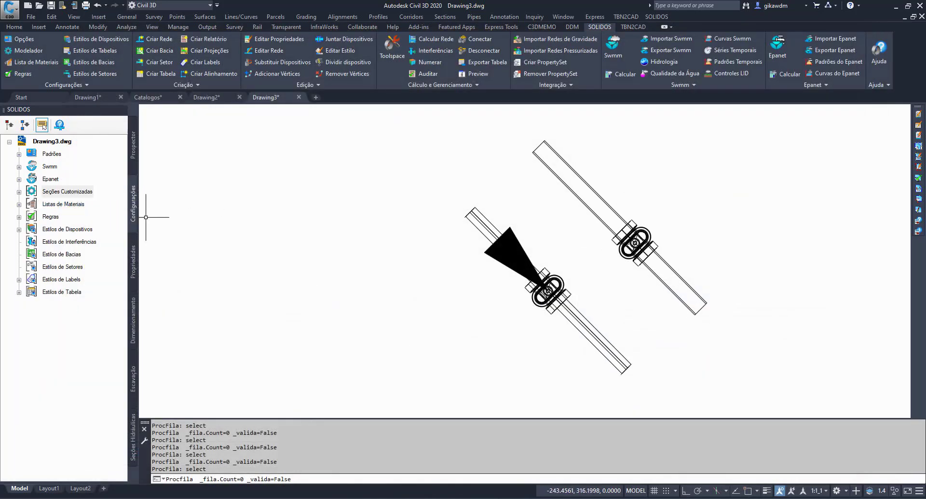
click(50, 179)
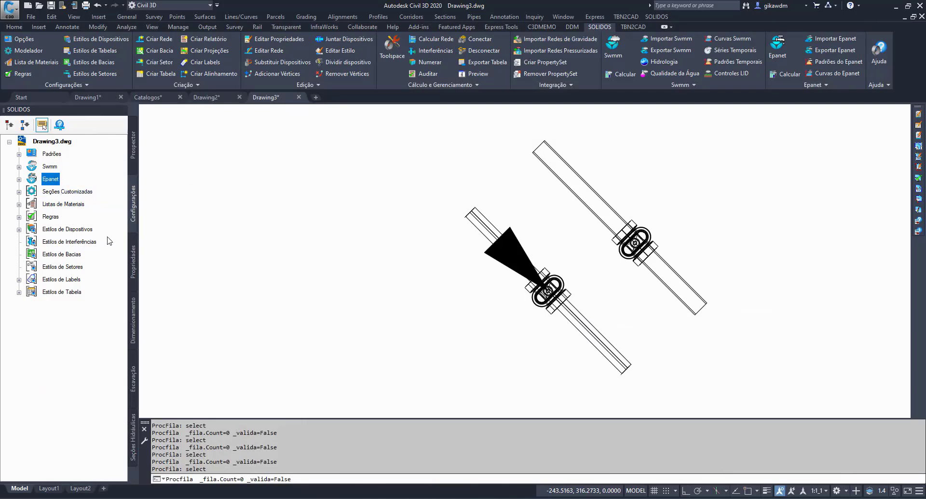